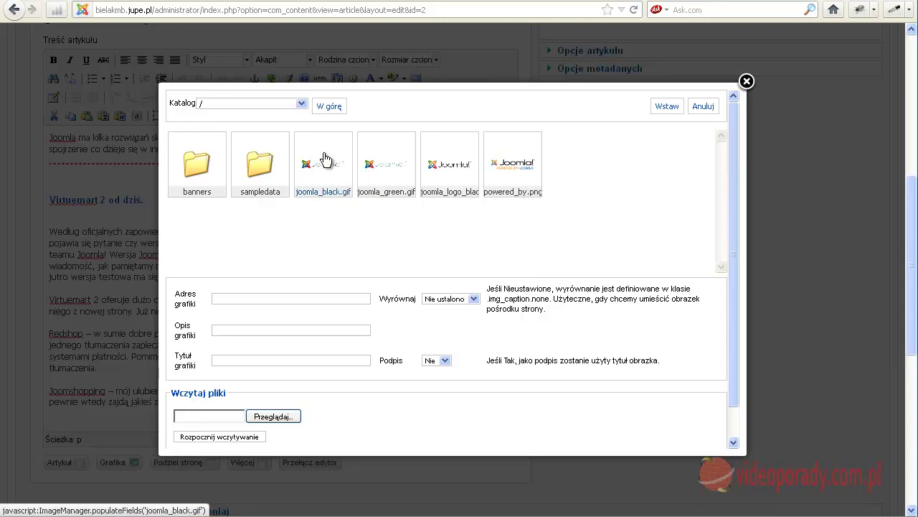
# Step: Insert the image joomla_black.gif at the start of the article text and select it
pyautogui.click(325, 158)
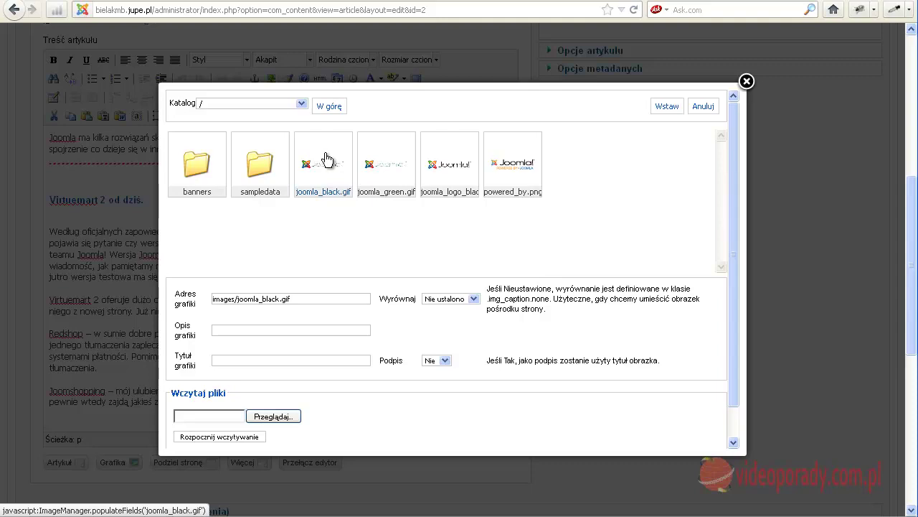
pyautogui.click(664, 108)
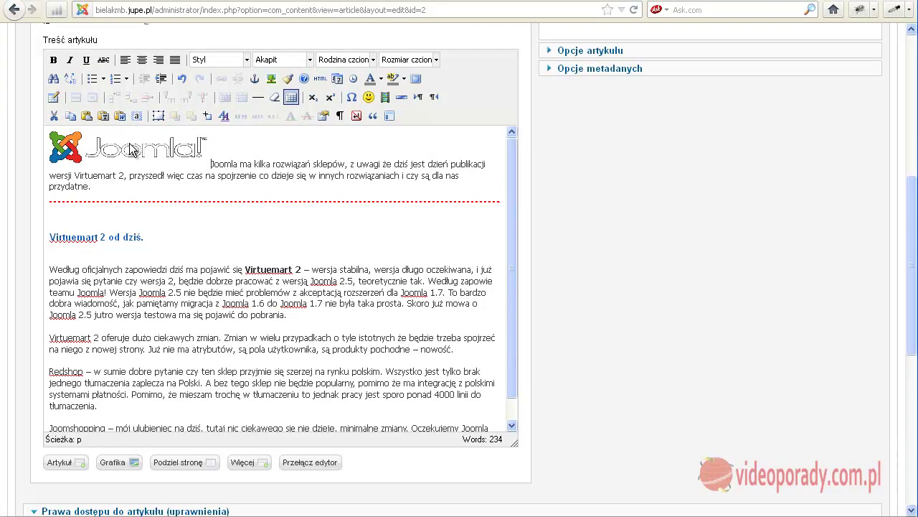
pyautogui.click(185, 152)
pyautogui.click(255, 148)
pyautogui.click(137, 154)
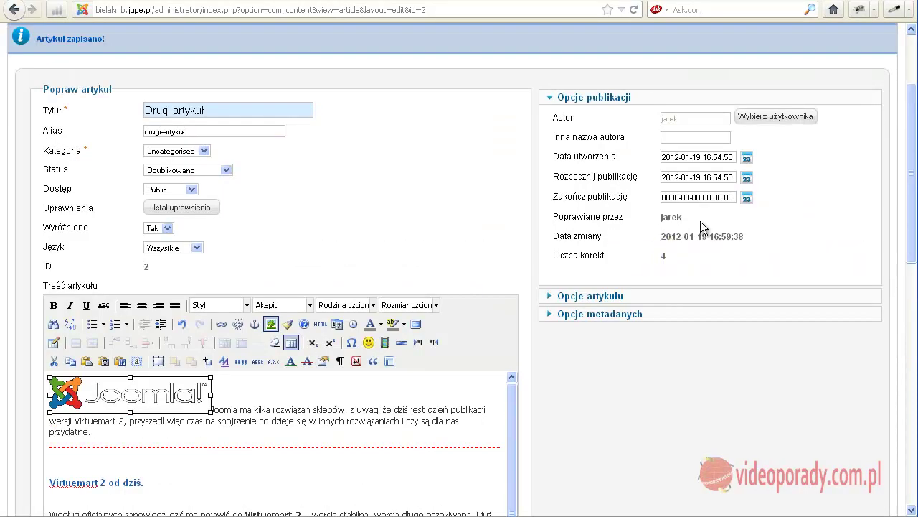
# Step: Save the article and view how the inserted logo appears on the site's front page
pyautogui.scroll(3, 700, 221)
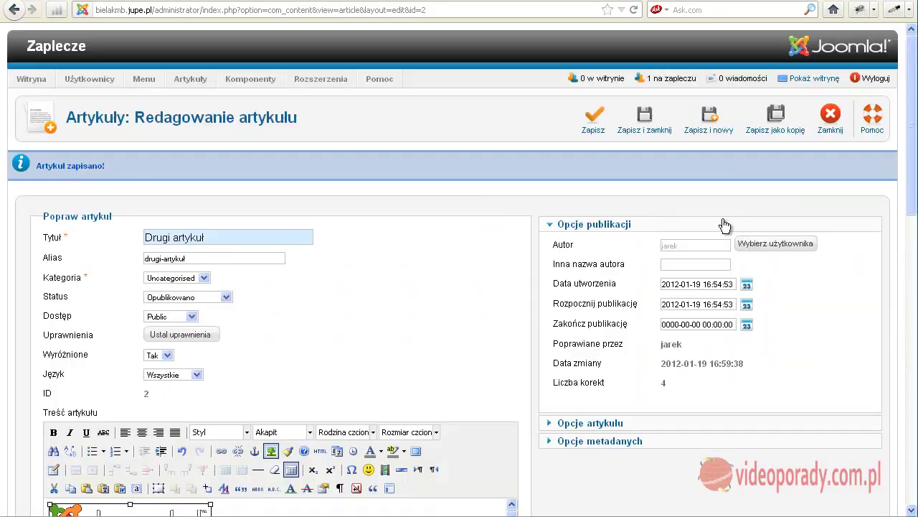
pyautogui.click(598, 121)
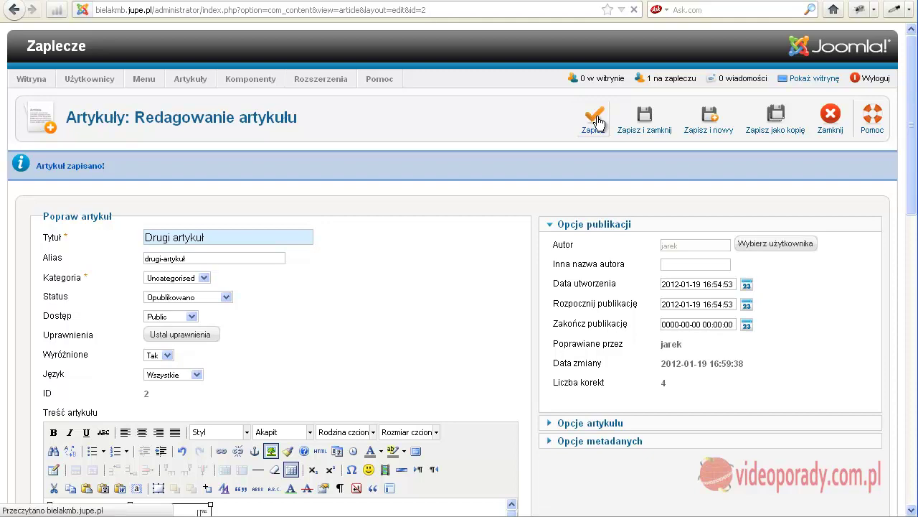
pyautogui.click(810, 79)
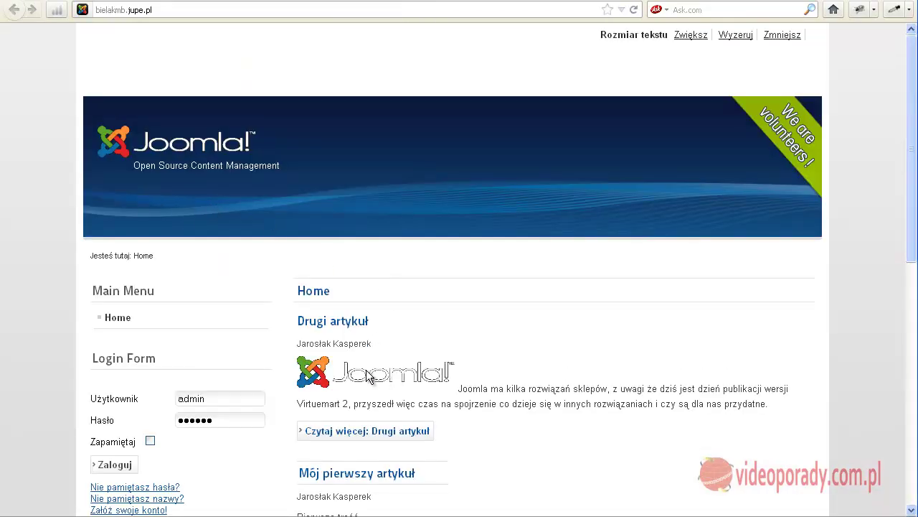
pyautogui.scroll(-2, 426, 391)
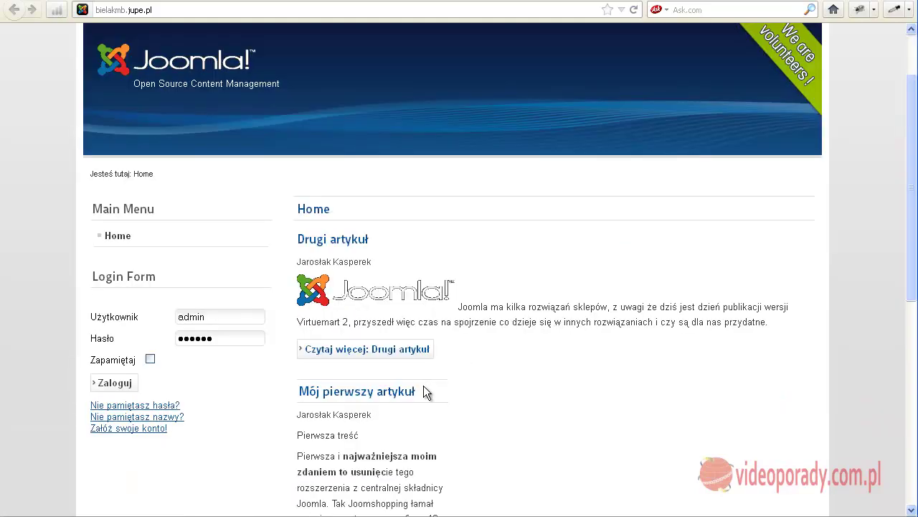
pyautogui.scroll(2, 426, 391)
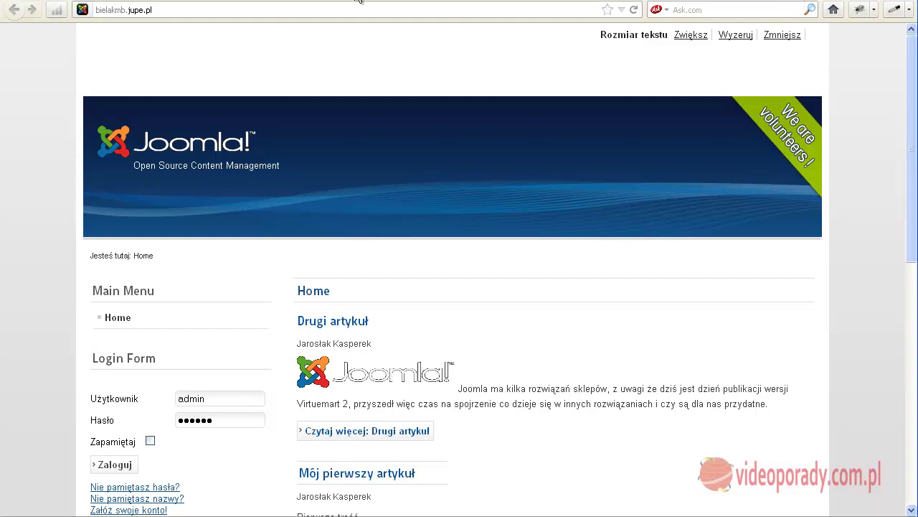
# Step: Return to the article editor and open the appearance settings (Wygląd) of the Joomla logo image
pyautogui.click(332, 1)
pyautogui.scroll(-5, 284, 264)
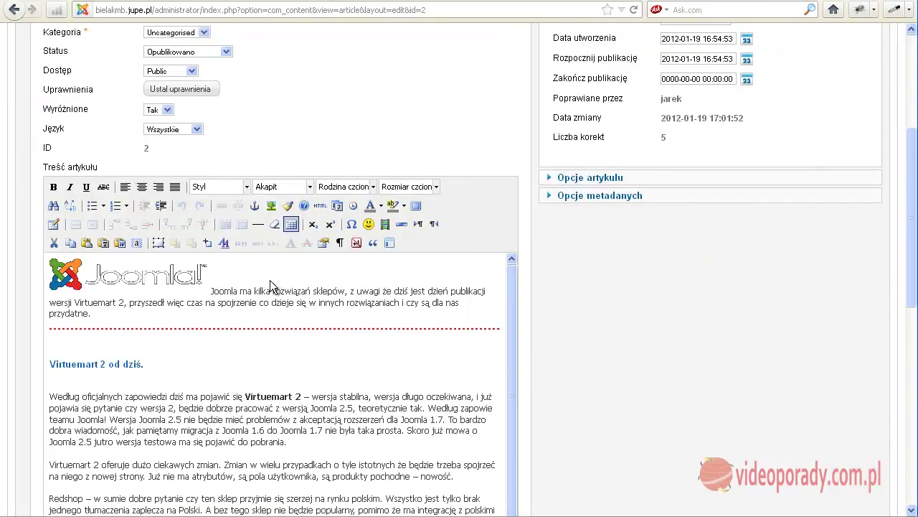
pyautogui.click(179, 276)
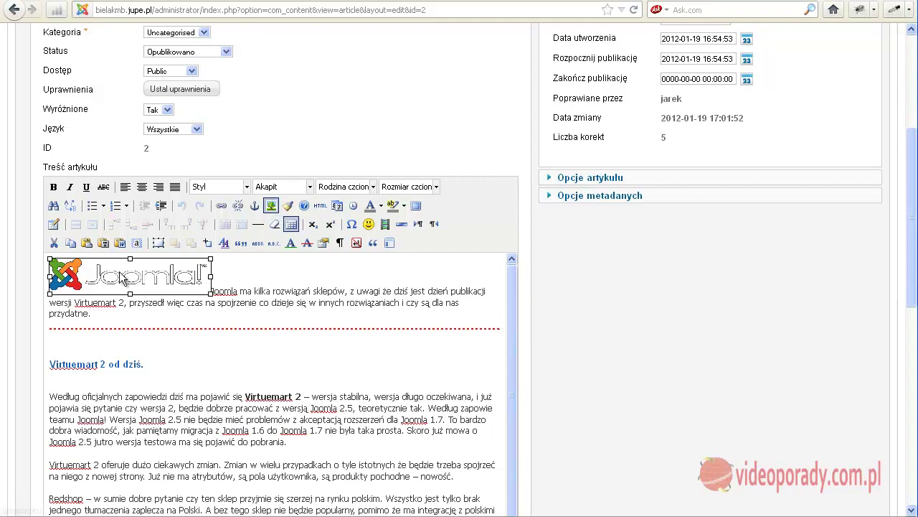
pyautogui.click(271, 208)
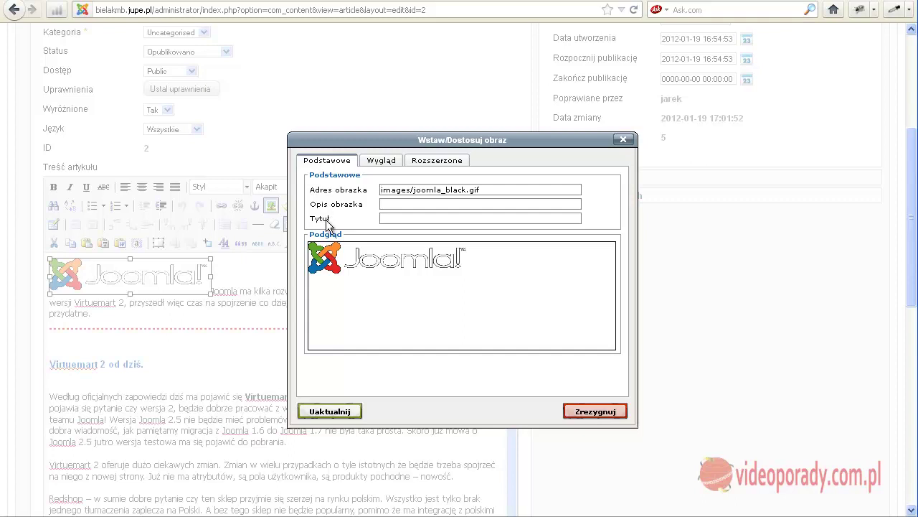
pyautogui.click(380, 162)
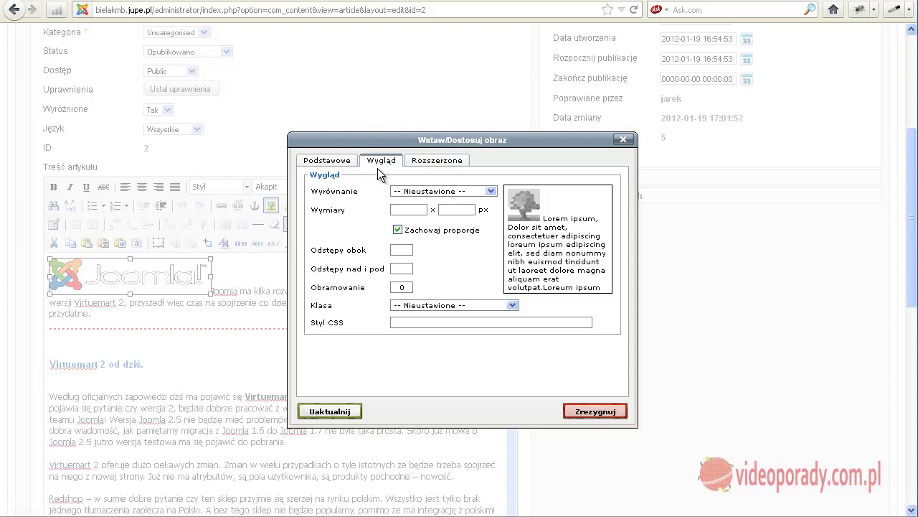
# Step: Try the alignments Środek, Góra tekstu, Po lewej and Po prawej on the logo image
pyautogui.click(491, 192)
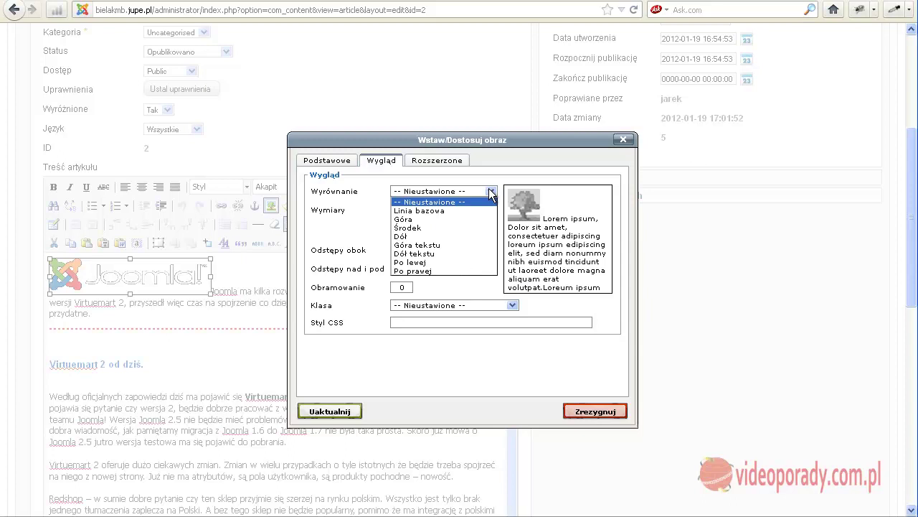
pyautogui.click(417, 228)
pyautogui.click(492, 193)
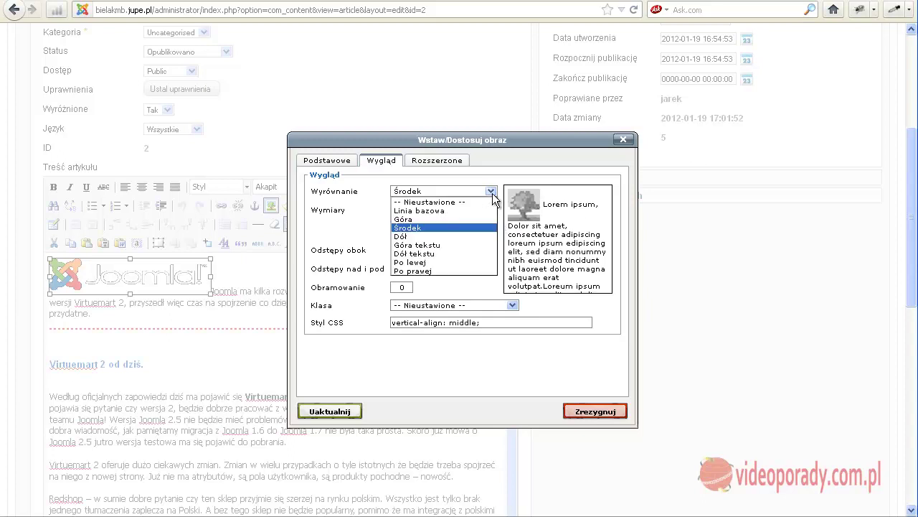
pyautogui.click(444, 244)
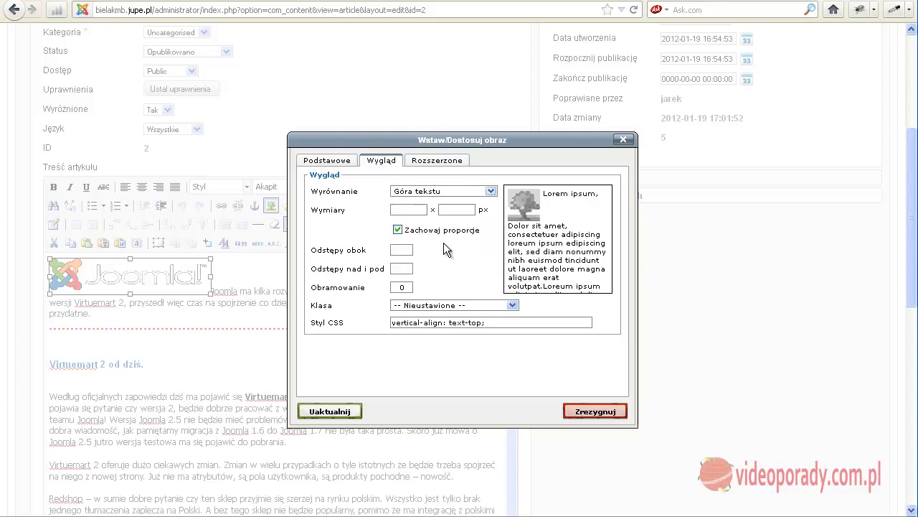
pyautogui.click(492, 192)
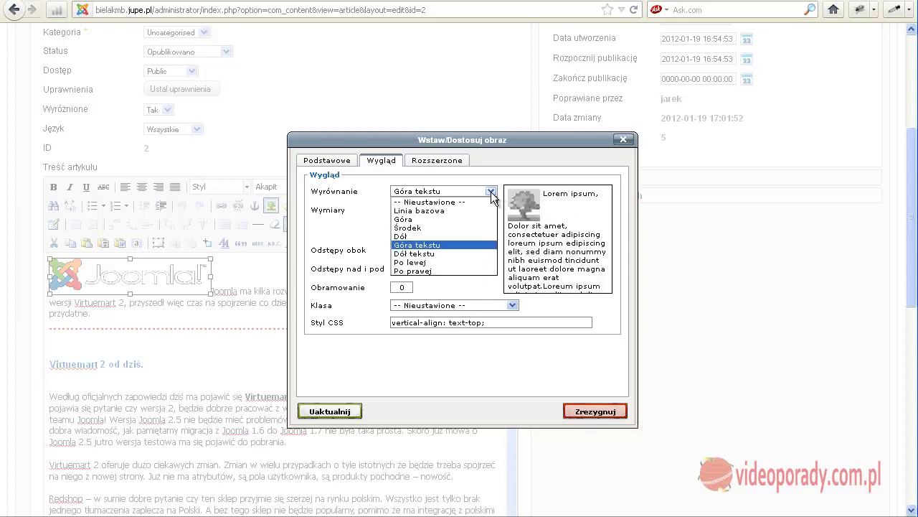
pyautogui.click(434, 261)
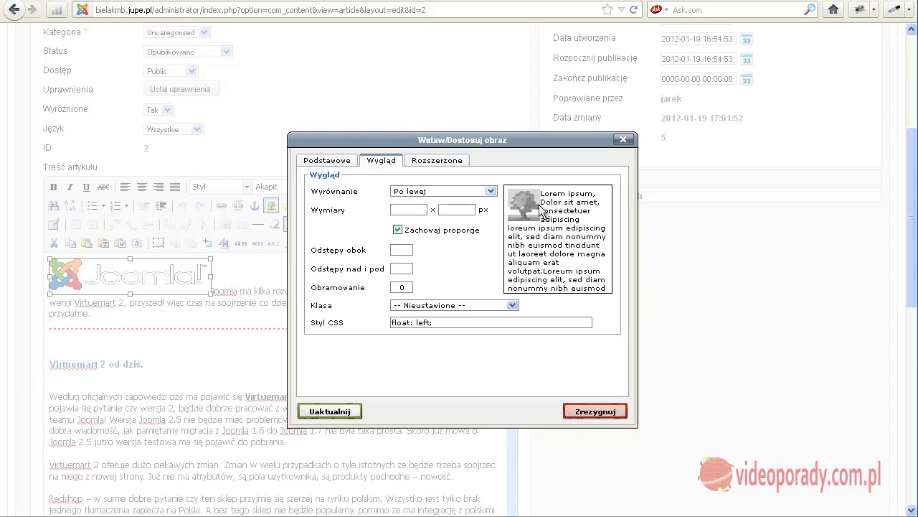
pyautogui.click(492, 191)
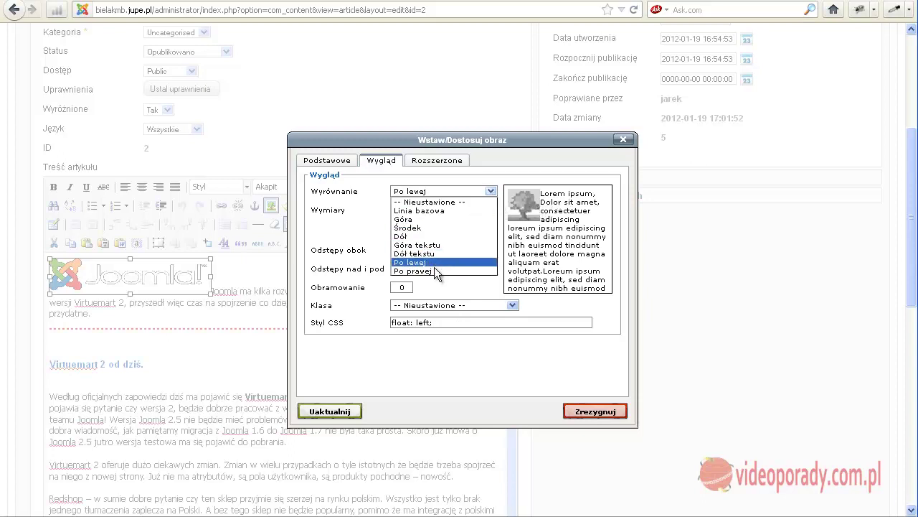
pyautogui.click(443, 271)
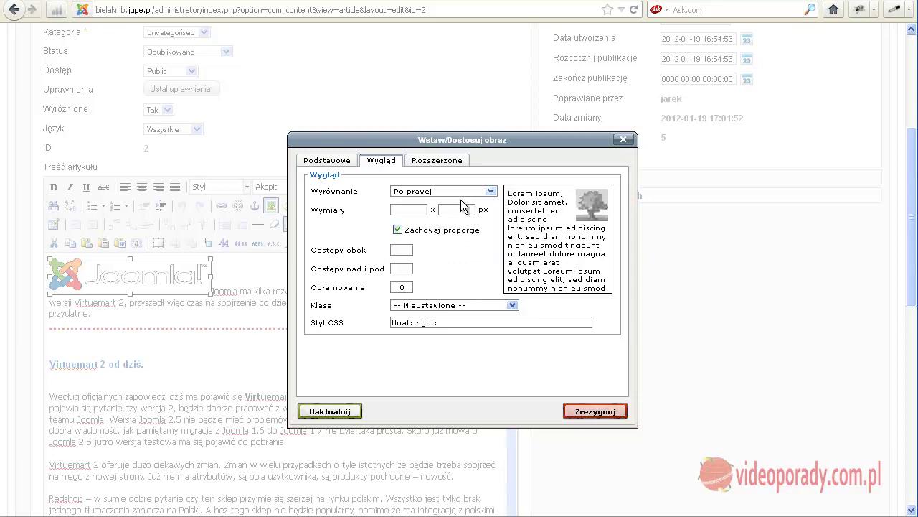
# Step: Set the logo's alignment to Po lewej and both spacings, Odstępy obok and Odstępy nad i pod, to 10
pyautogui.click(491, 190)
pyautogui.click(424, 262)
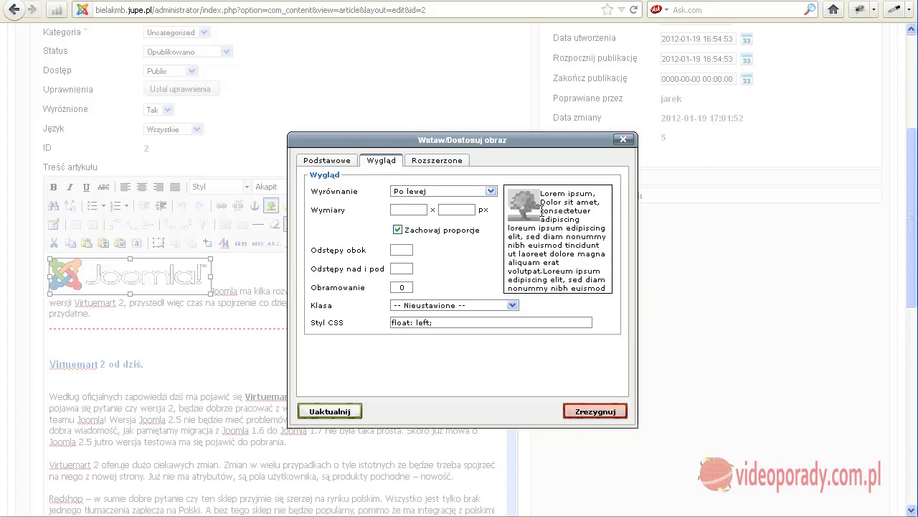
pyautogui.click(410, 249)
pyautogui.write('10')
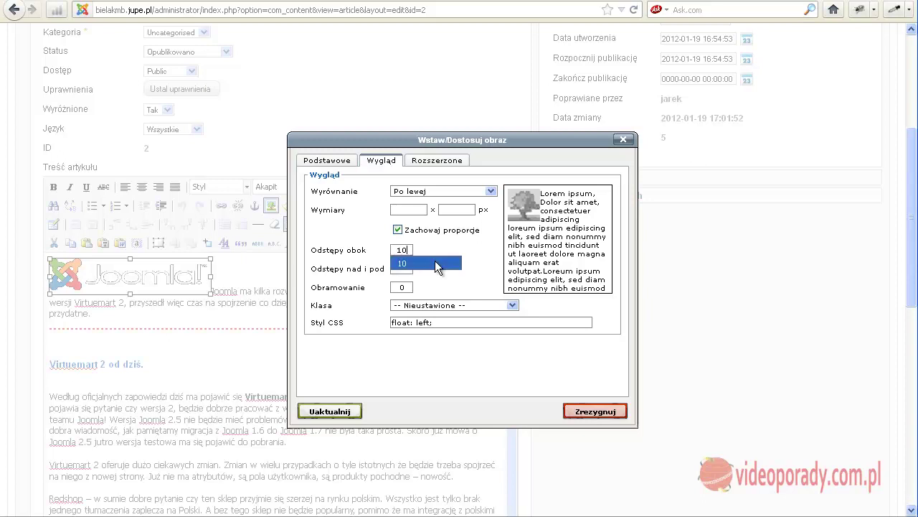
pyautogui.click(398, 268)
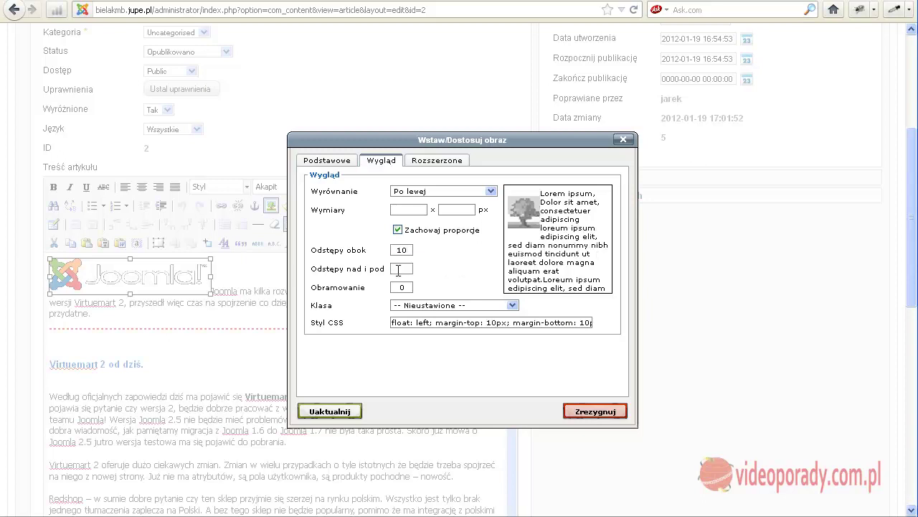
pyautogui.write('10')
pyautogui.press('Return')
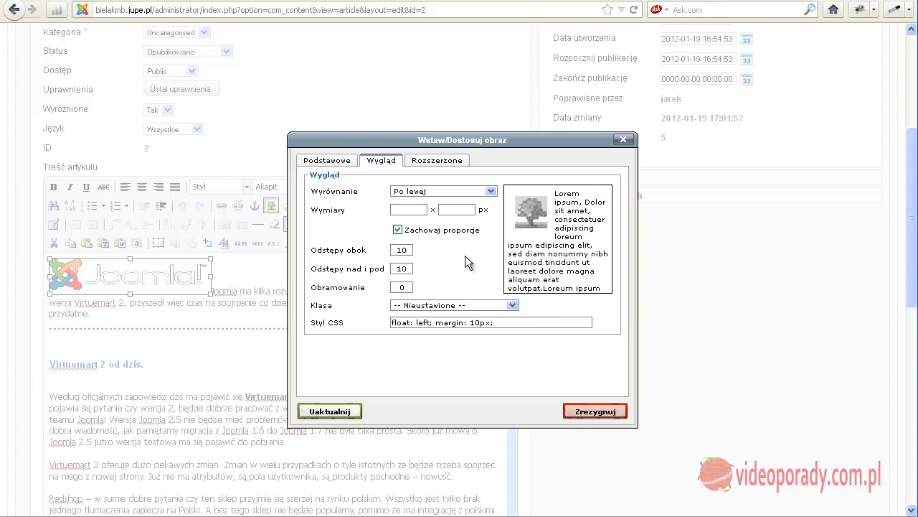
# Step: Set the logo's Odstępy obok spacing to 0 and apply the image settings without an alternative description
pyautogui.click(371, 250)
pyautogui.write('0')
pyautogui.click(411, 268)
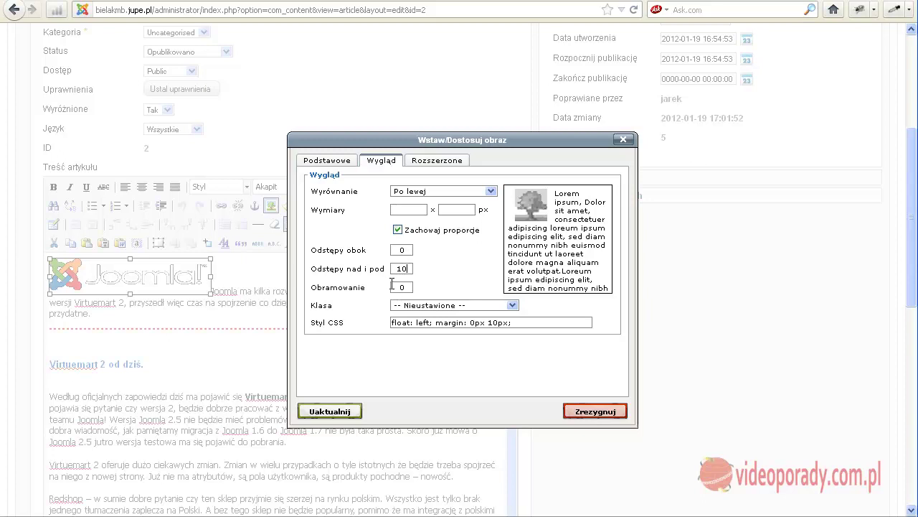
pyautogui.click(321, 412)
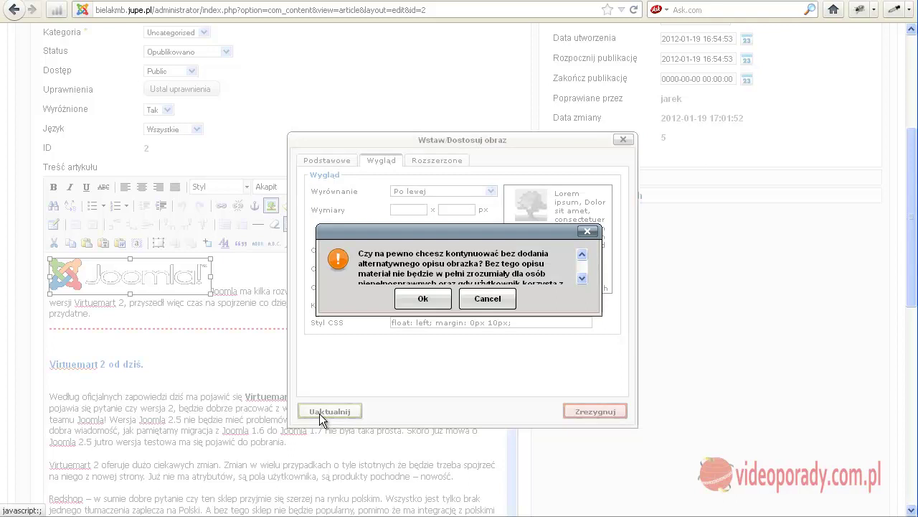
pyautogui.click(424, 299)
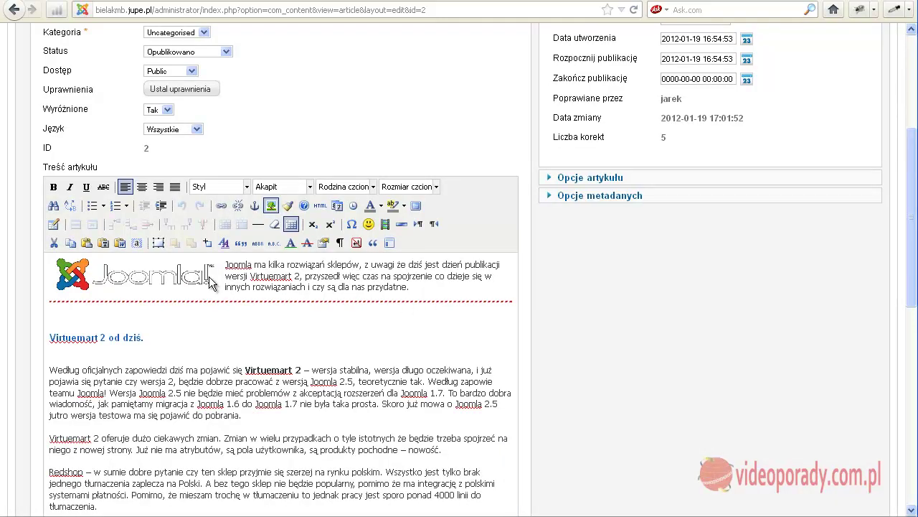
# Step: Save the article with the realigned logo and view the result on the public site
pyautogui.hotkey('ctrl', 's')
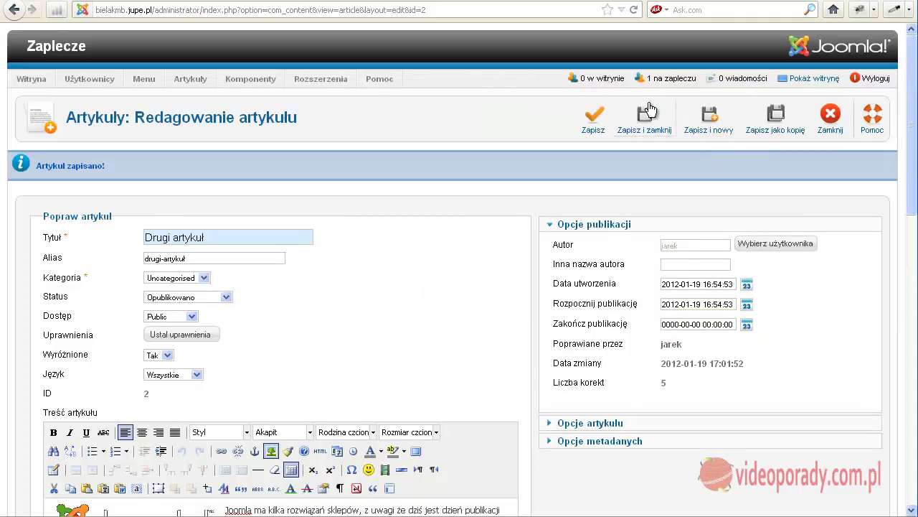
pyautogui.click(595, 117)
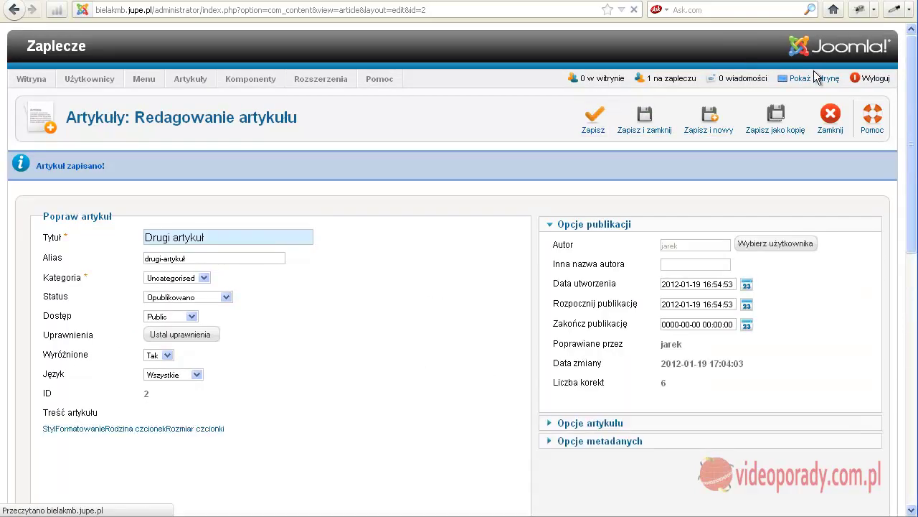
pyautogui.click(814, 78)
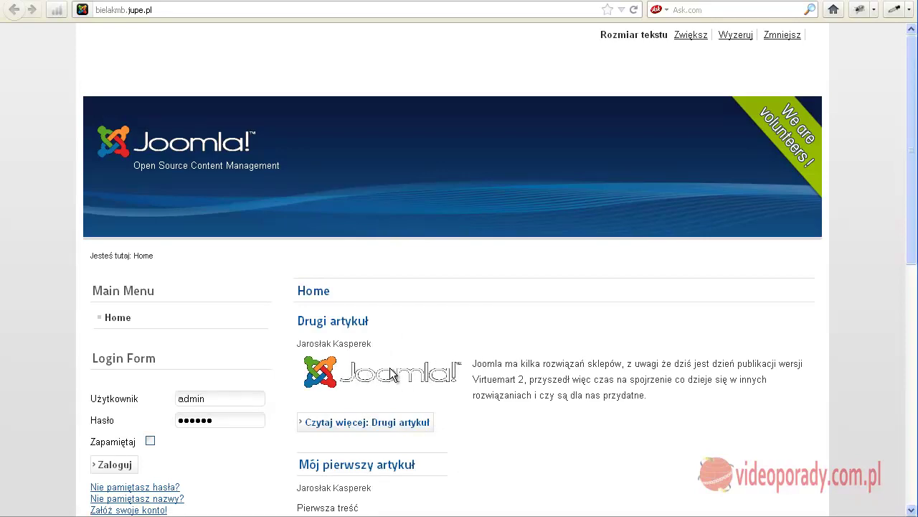
# Step: Return to the article's editing page, reopen the logo's image settings and set its alignment to Po prawej
pyautogui.click(291, 2)
pyautogui.scroll(-5, 230, 251)
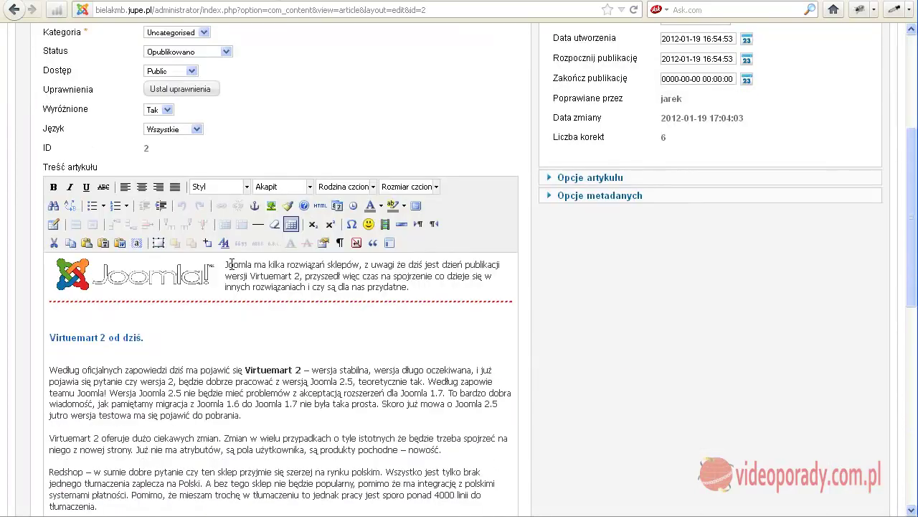
pyautogui.click(144, 276)
pyautogui.click(271, 205)
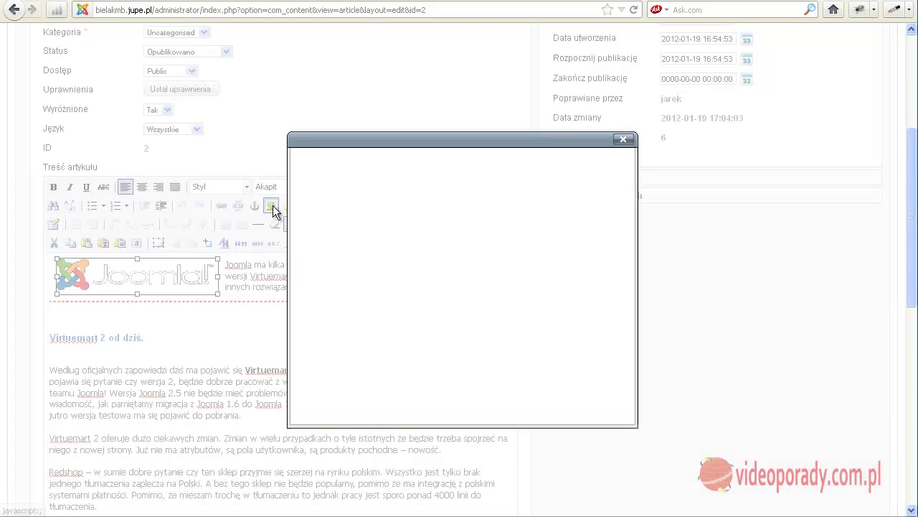
pyautogui.click(381, 162)
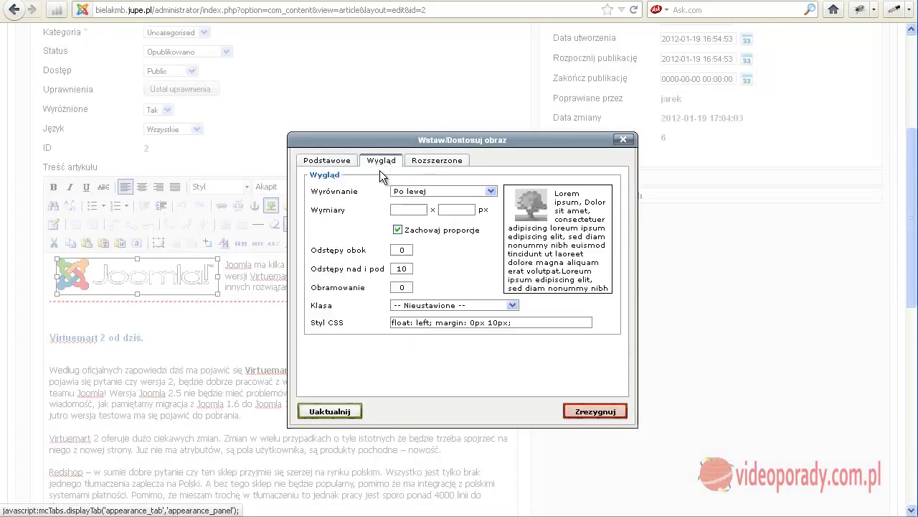
pyautogui.click(485, 192)
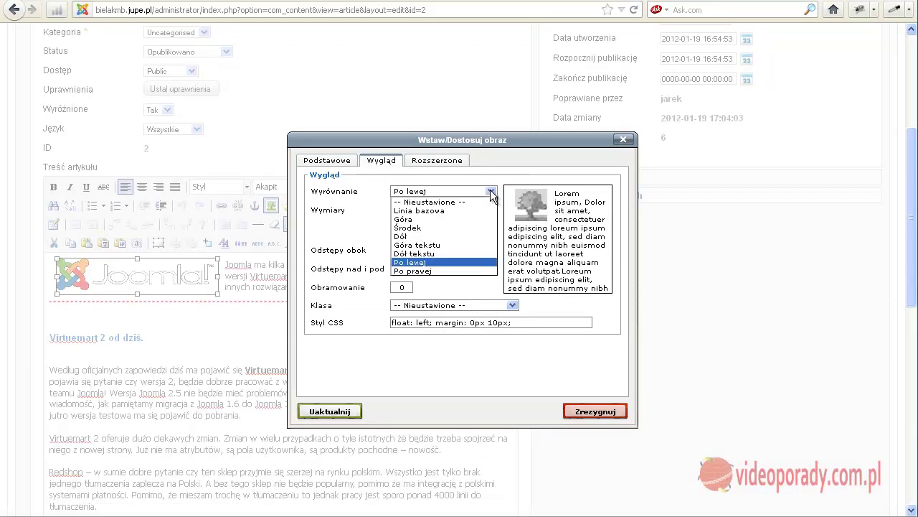
pyautogui.click(420, 271)
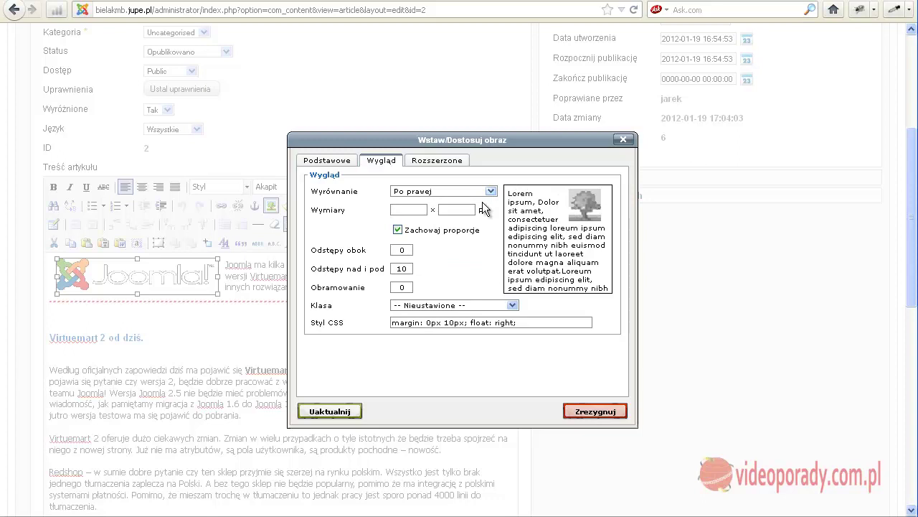
# Step: Set the logo's image description to "logo Joomla" and its title to "Logo Joomla", and apply the image settings
pyautogui.click(446, 165)
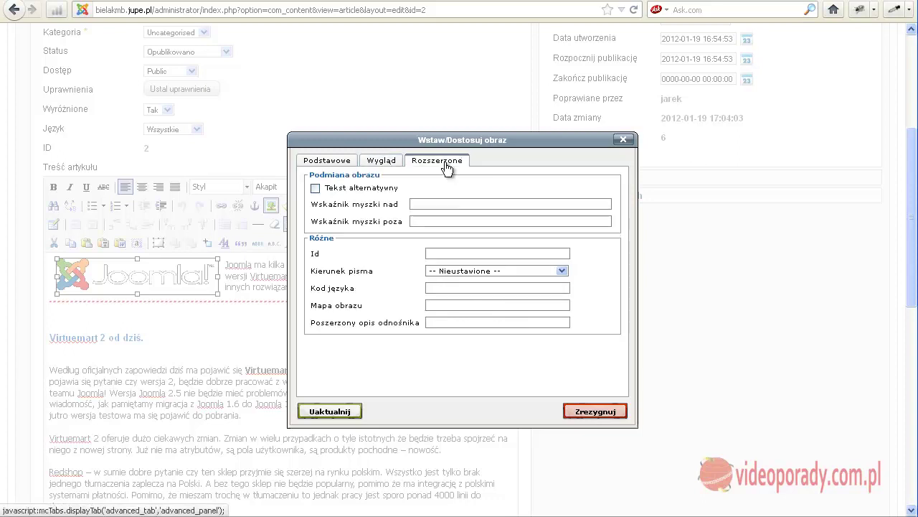
pyautogui.click(390, 165)
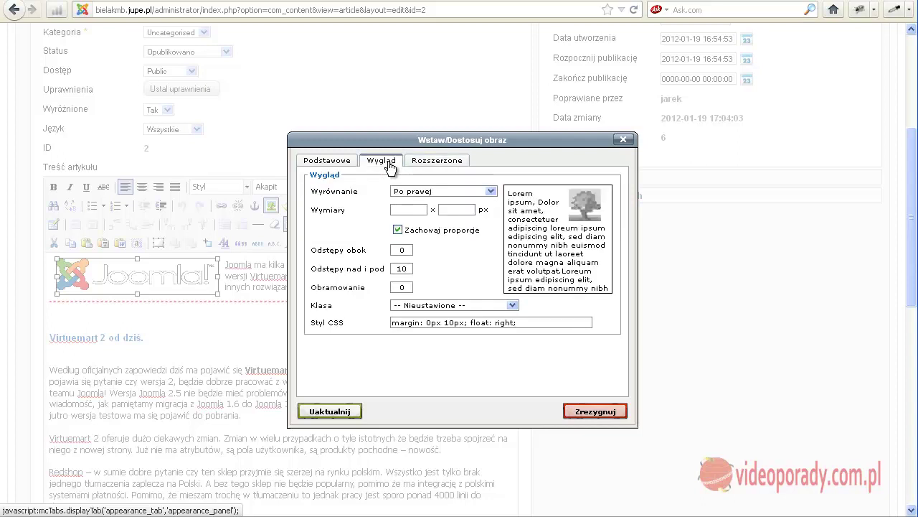
pyautogui.click(331, 165)
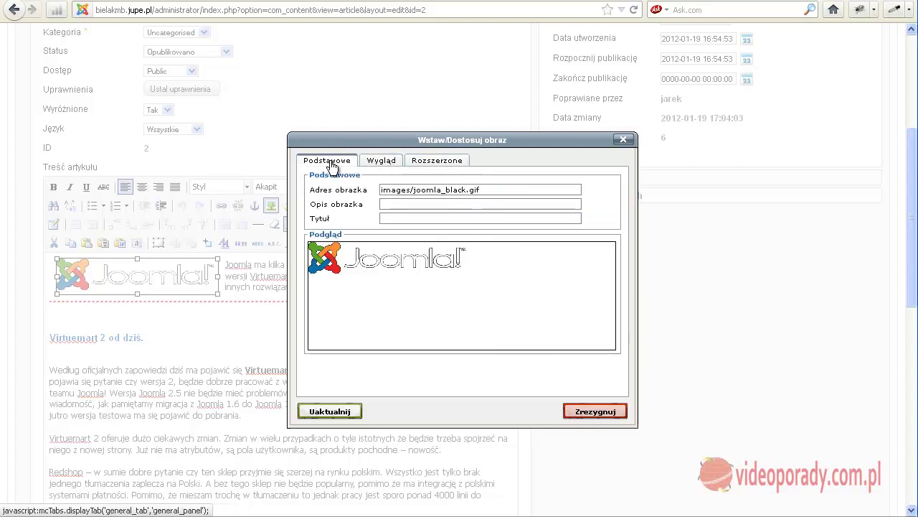
pyautogui.click(391, 203)
pyautogui.click(393, 203)
pyautogui.write('logo Joomla')
pyautogui.click(391, 217)
pyautogui.write('Log')
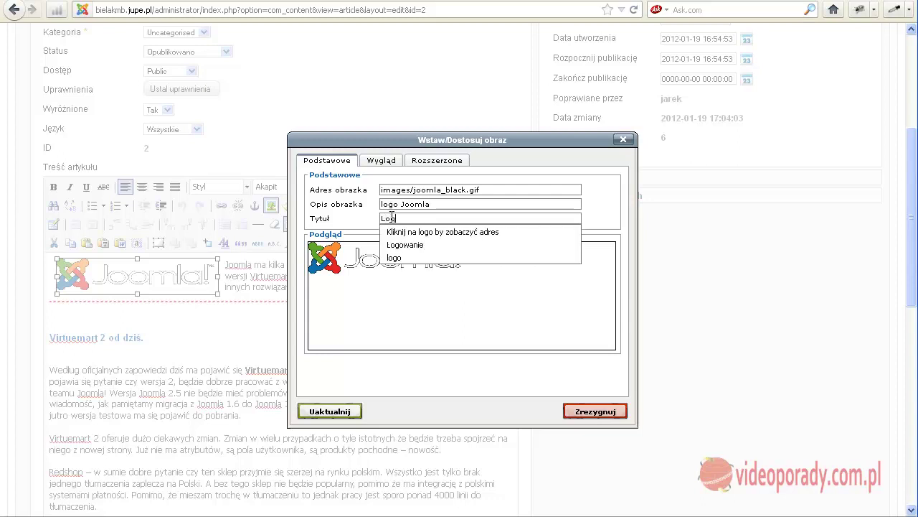
pyautogui.write('o Joomla')
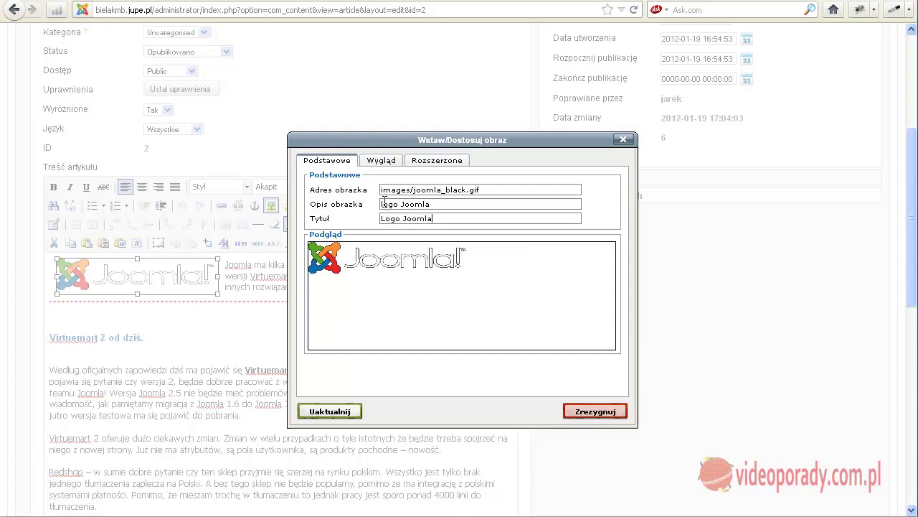
pyautogui.click(376, 200)
pyautogui.click(387, 218)
pyautogui.click(323, 412)
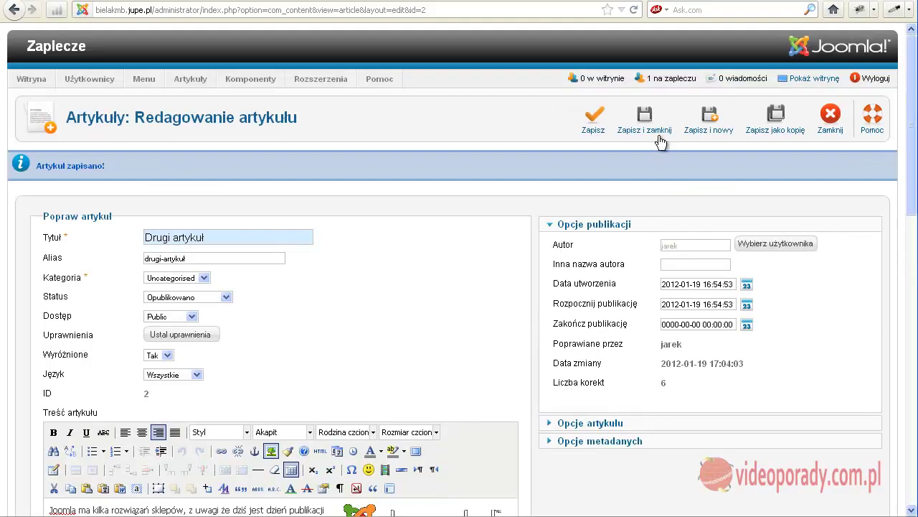
# Step: Save the article with the updated logo settings and check its placement on the reloaded public site
pyautogui.click(589, 122)
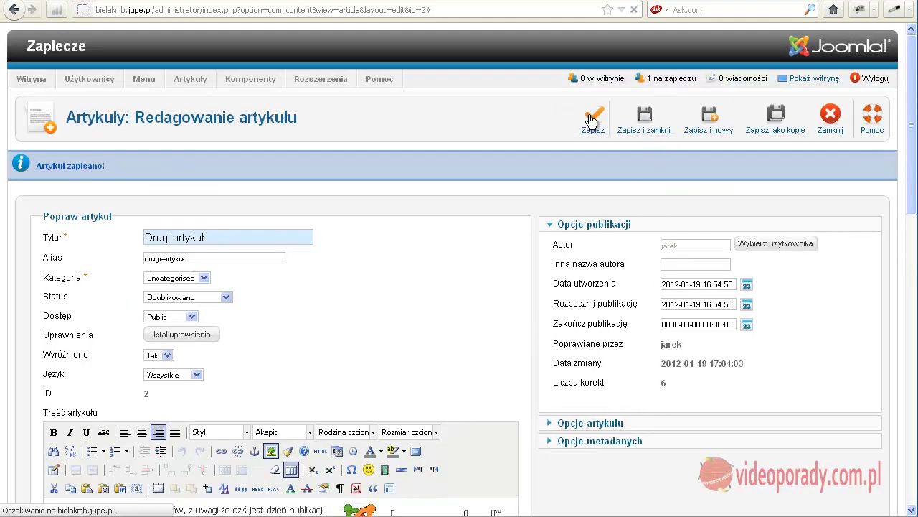
pyautogui.click(810, 79)
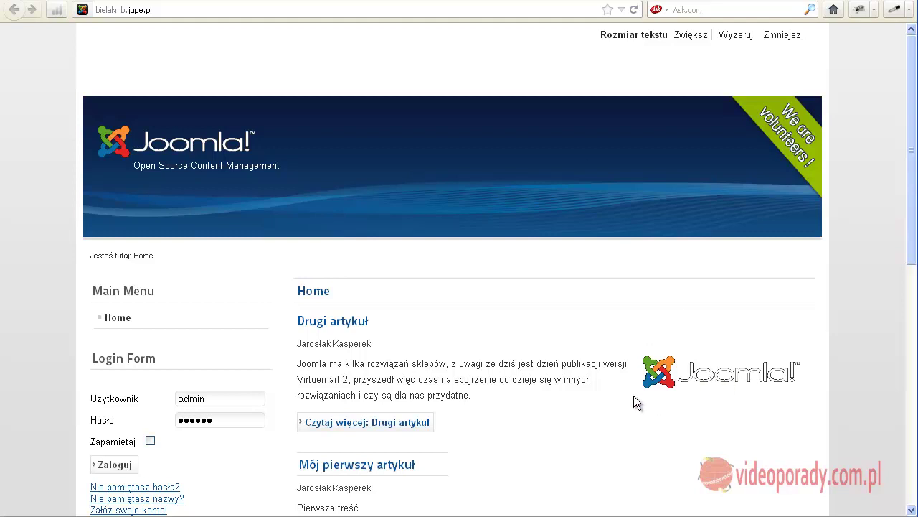
pyautogui.press('F5')
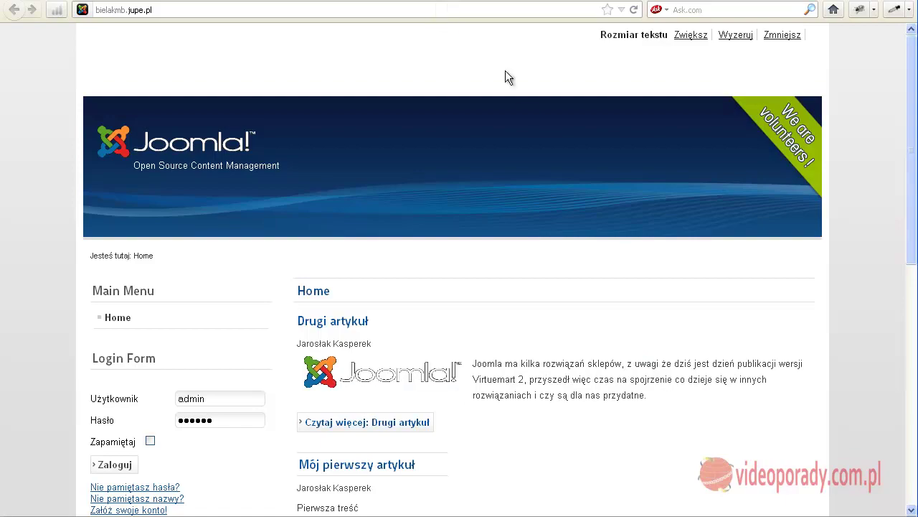
pyautogui.hotkey('alt', 'Tab')
# Step: Review the logo in the article body, and save and close the article
pyautogui.scroll(-5, 280, 358)
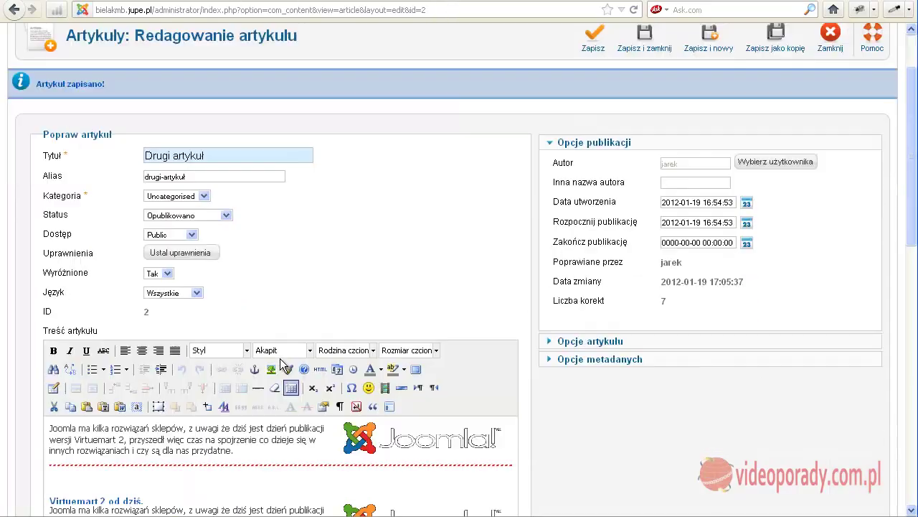
pyautogui.scroll(-3, 243, 337)
pyautogui.scroll(5, 252, 348)
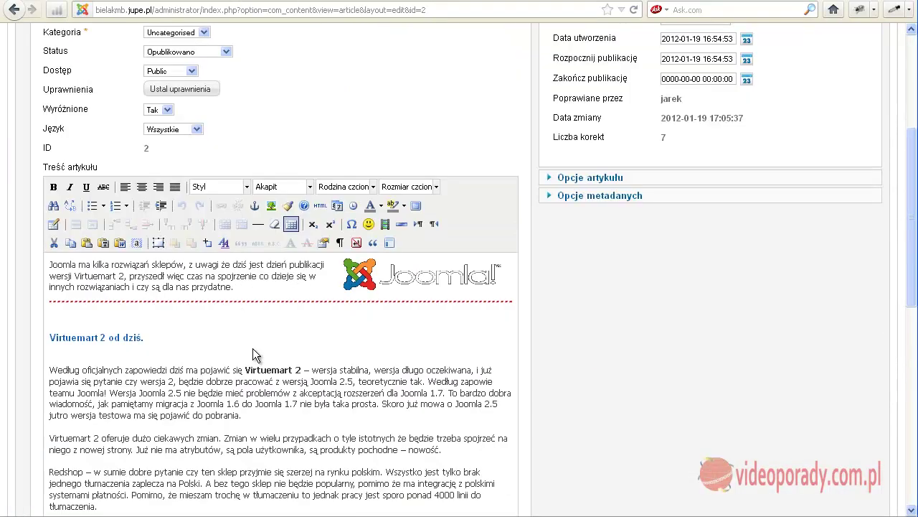
pyautogui.scroll(5, 251, 348)
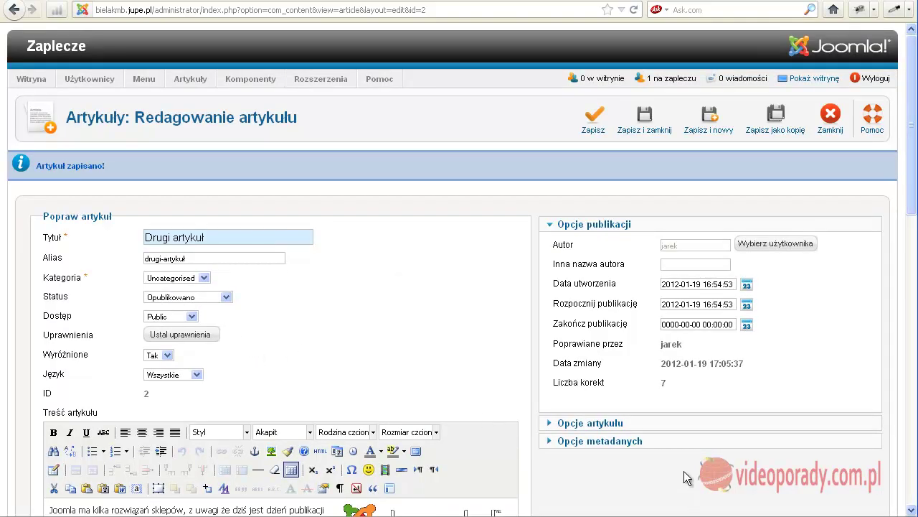
pyautogui.click(646, 116)
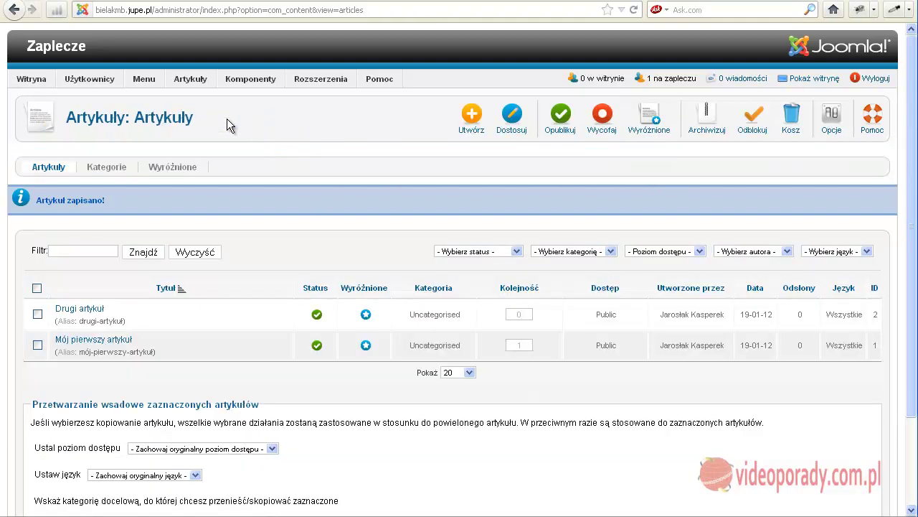
# Step: Open the Media manager and expand the sampledata and parks folders in the directory tree
pyautogui.moveTo(180, 80)
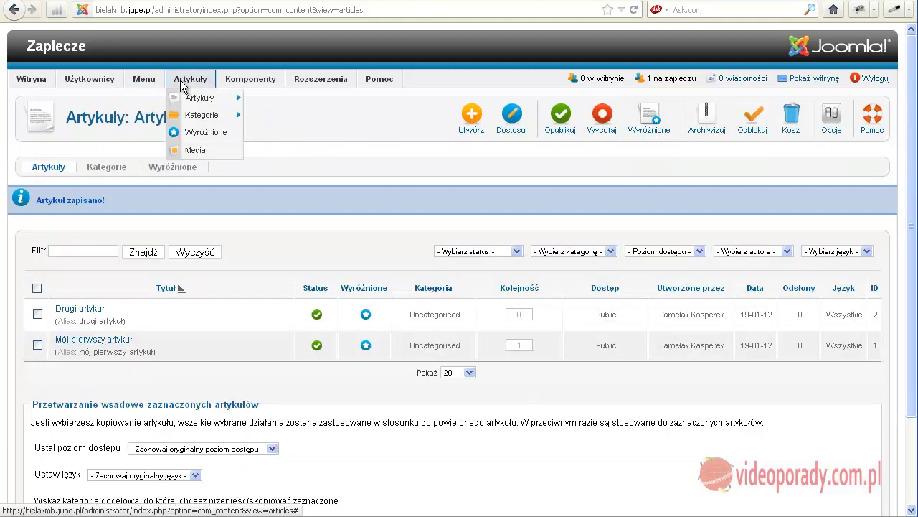
pyautogui.click(194, 151)
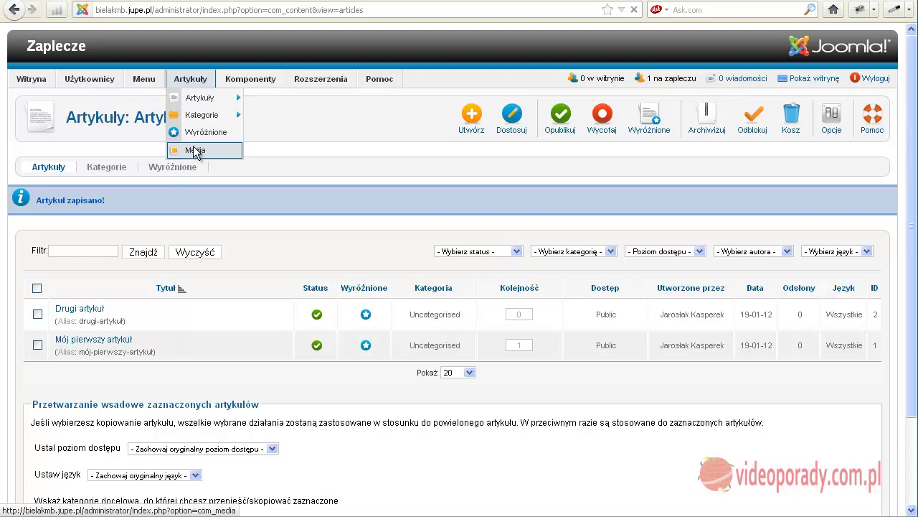
pyautogui.click(196, 152)
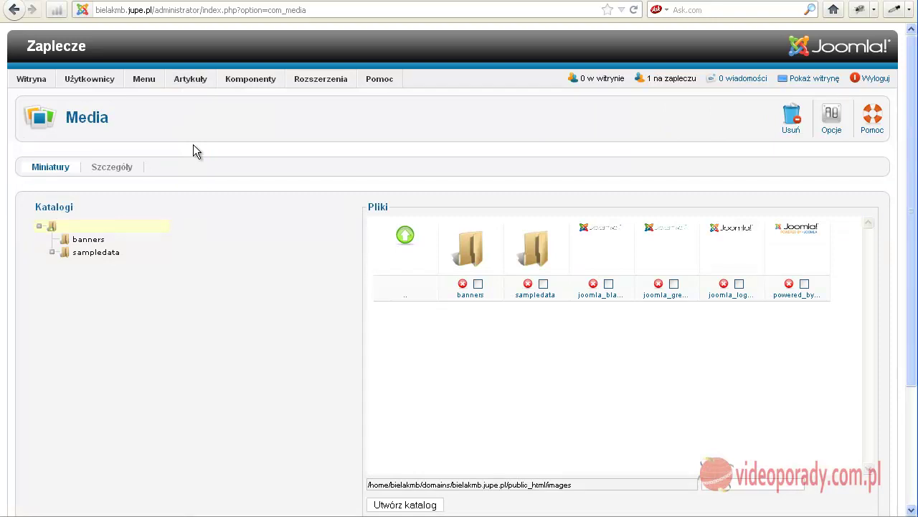
pyautogui.moveTo(915, 172); pyautogui.dragTo(915, 217)
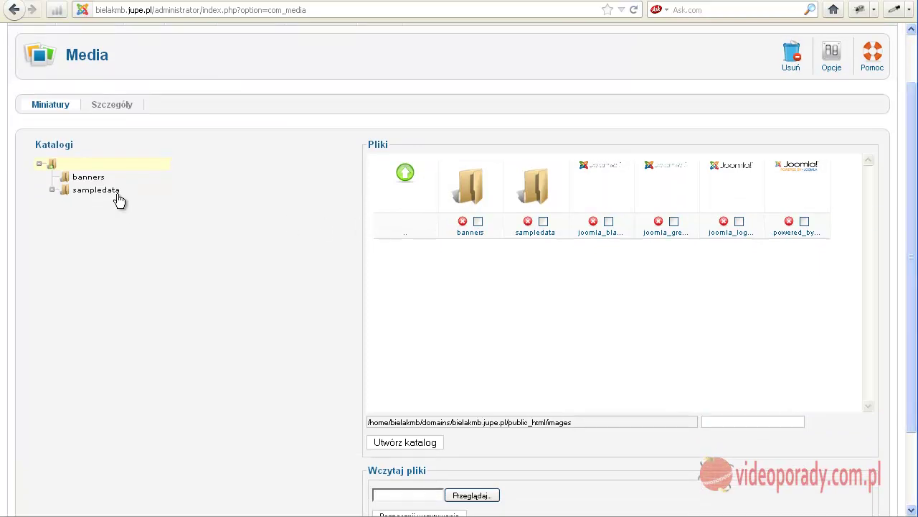
pyautogui.click(53, 190)
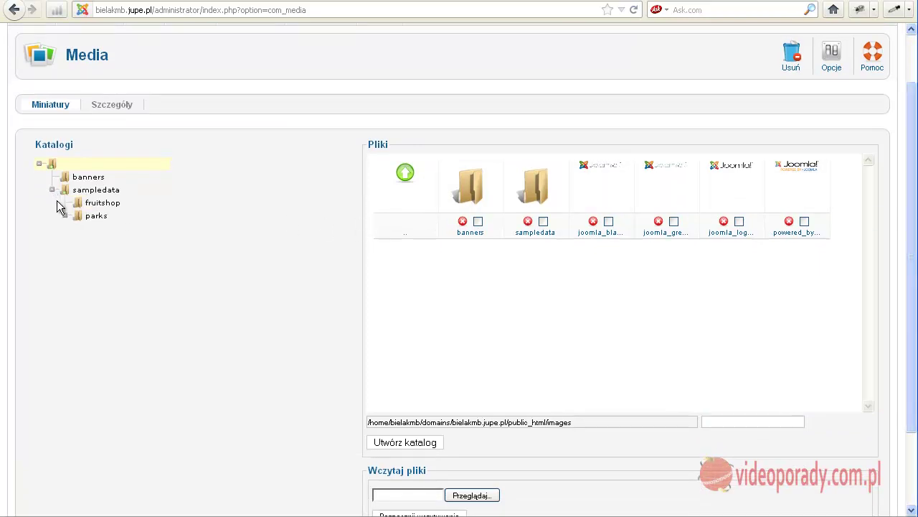
pyautogui.click(64, 216)
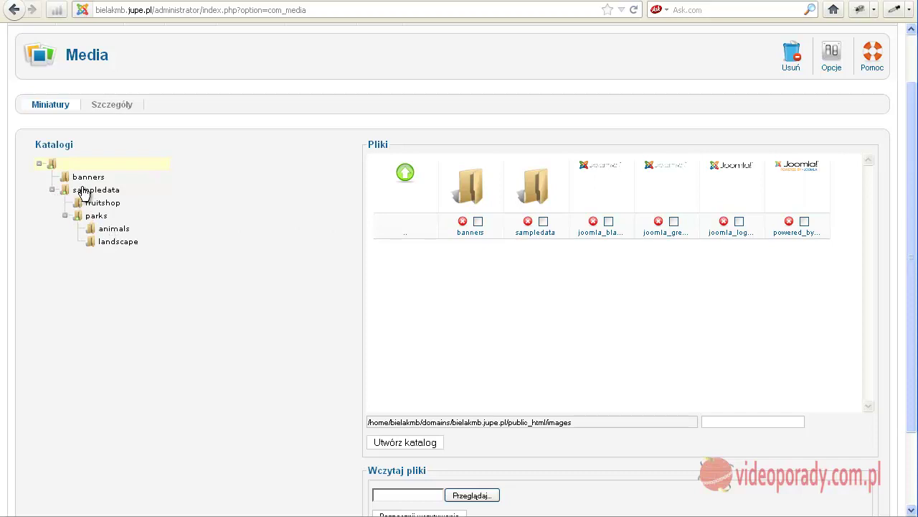
# Step: Browse the image folders, including banners, landscape and animals, and highlight the sampledata/parks/animals part of the folder path
pyautogui.click(83, 191)
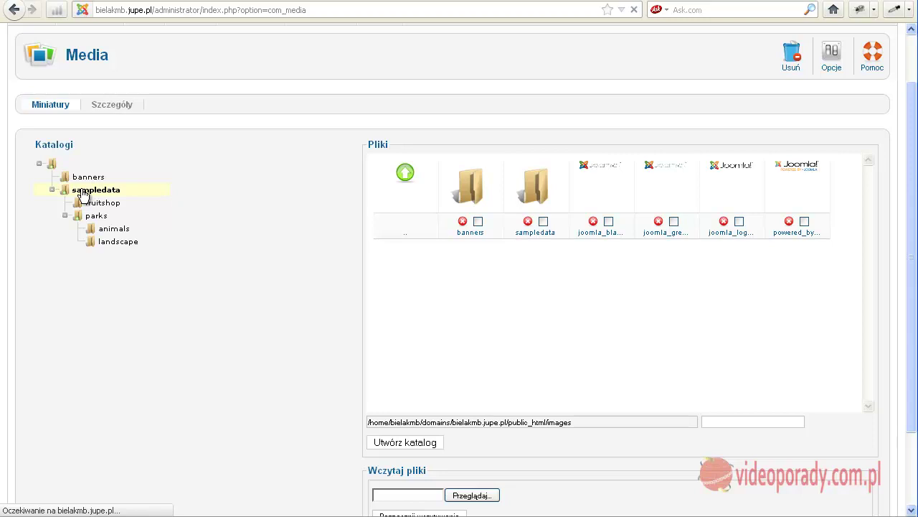
pyautogui.click(92, 206)
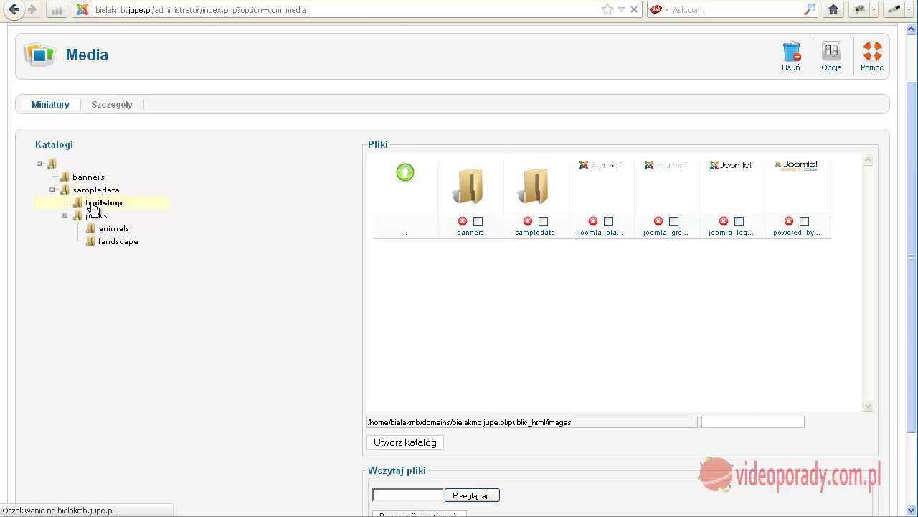
pyautogui.click(95, 218)
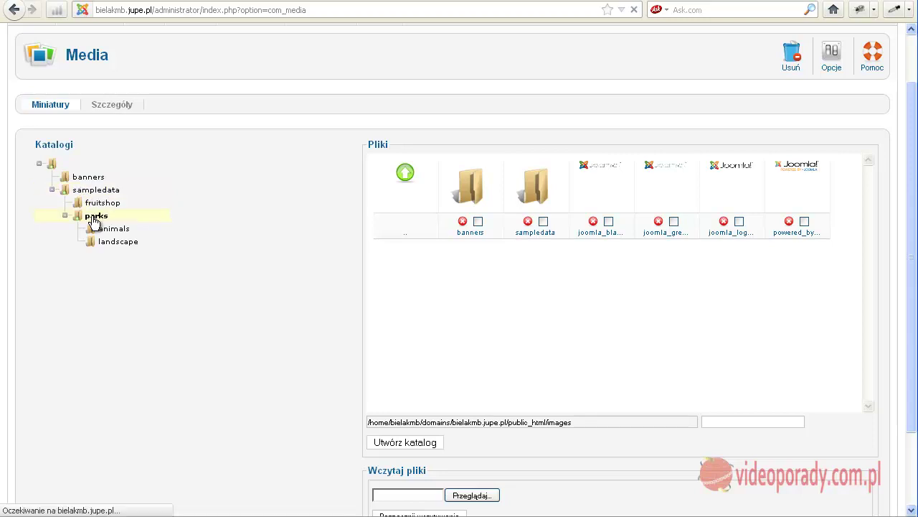
pyautogui.click(479, 194)
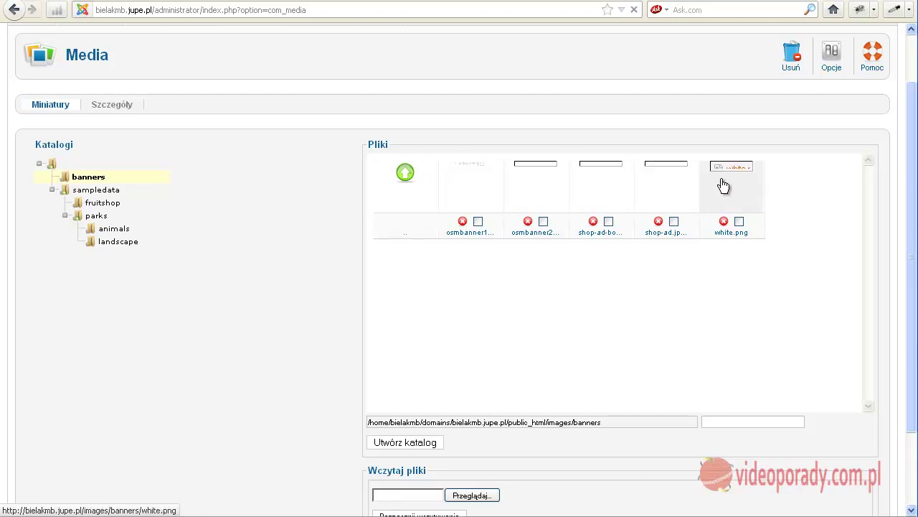
pyautogui.click(128, 245)
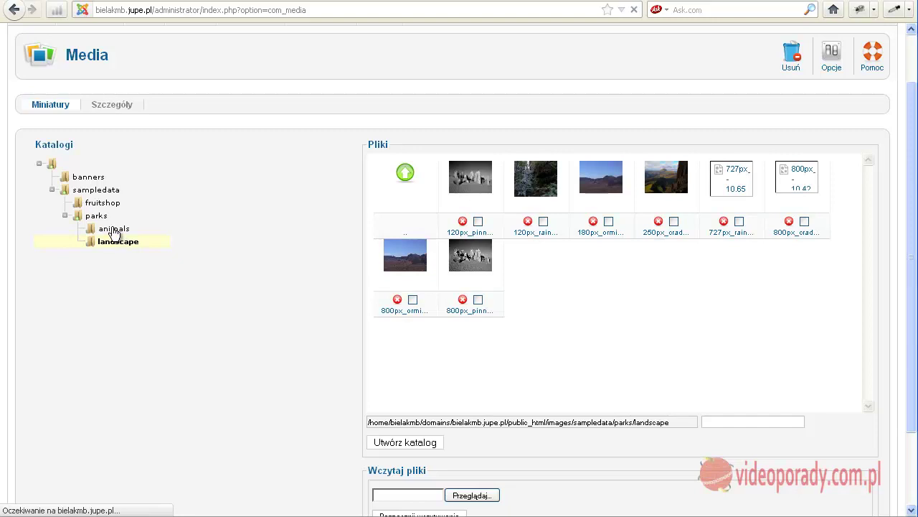
pyautogui.click(115, 231)
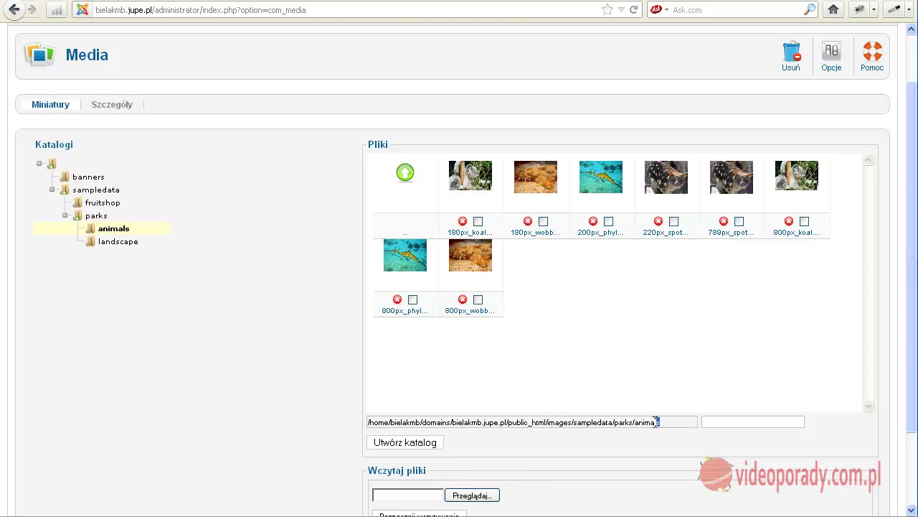
pyautogui.moveTo(659, 422); pyautogui.dragTo(576, 422)
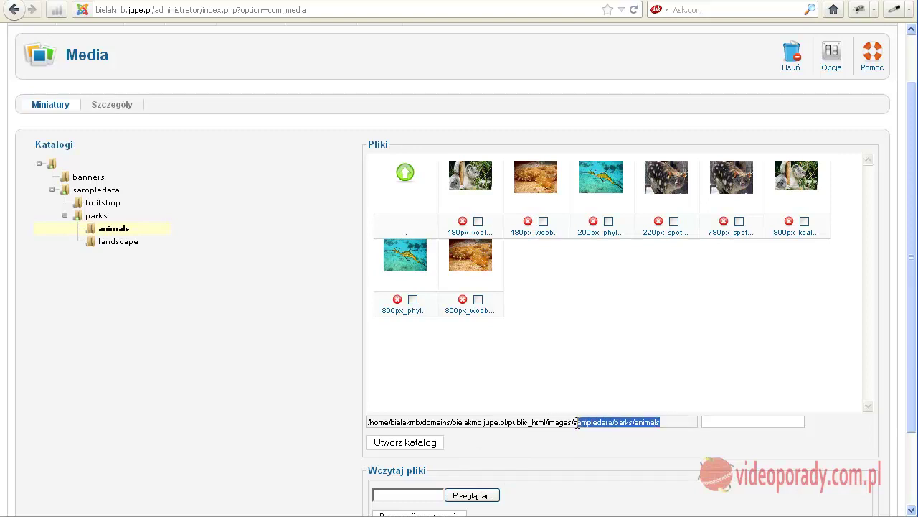
pyautogui.click(576, 359)
# Step: View the banners and animals folders as detailed file lists, and switch the animals folder back to thumbnails
pyautogui.click(89, 177)
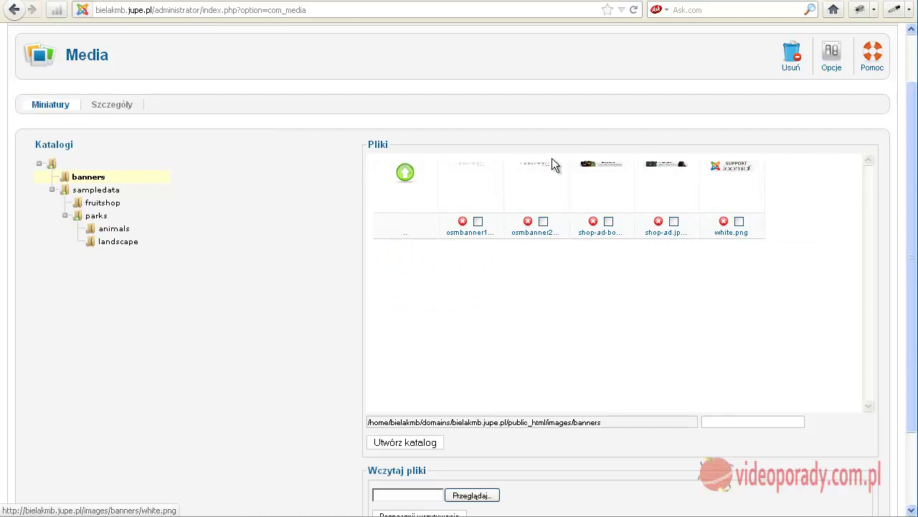
pyautogui.click(119, 107)
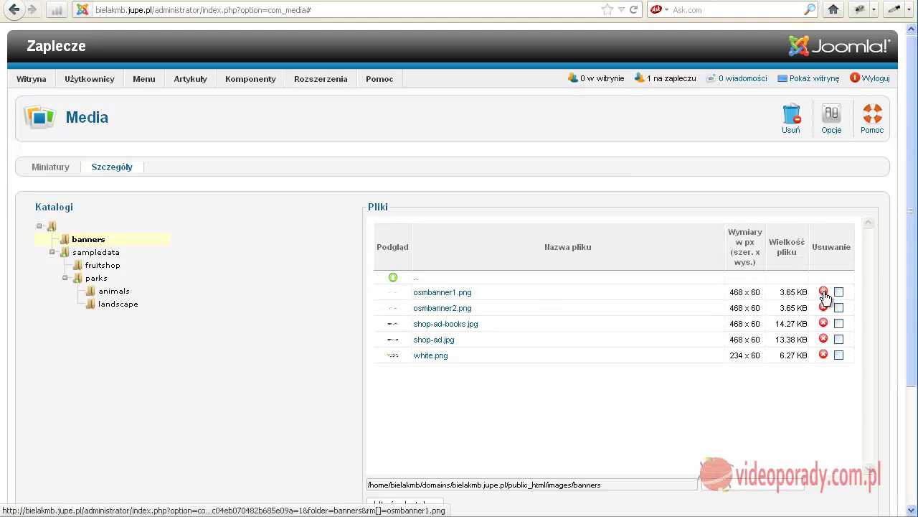
pyautogui.click(113, 293)
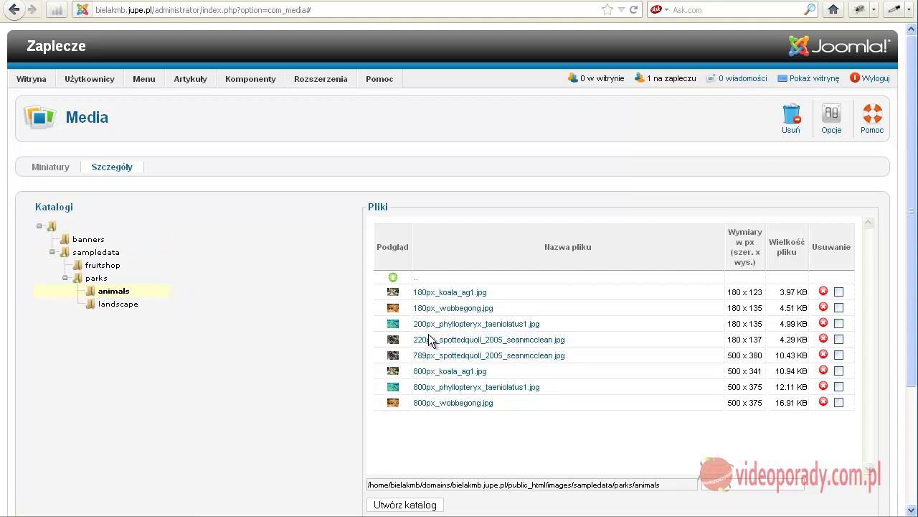
pyautogui.click(46, 176)
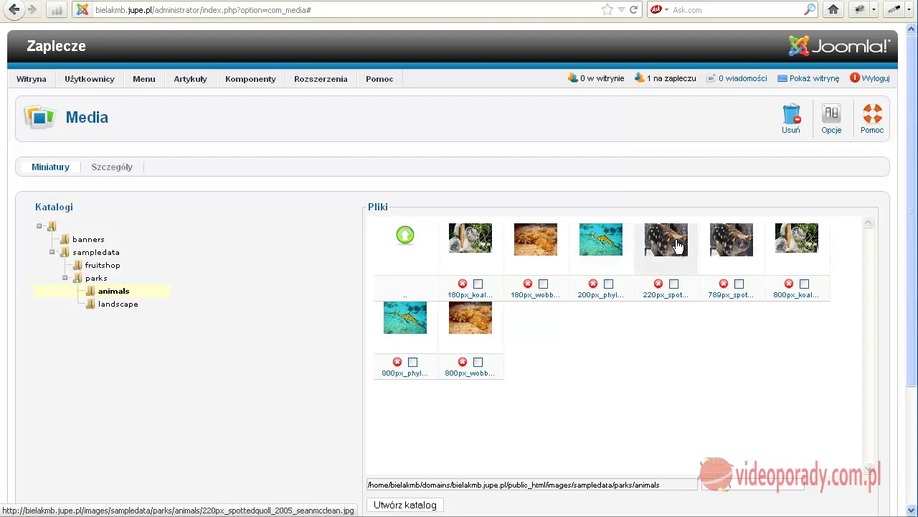
# Step: Delete the 220px and 789px spotted quoll images and the 200px phyllopteryx image from the animals folder
pyautogui.click(673, 284)
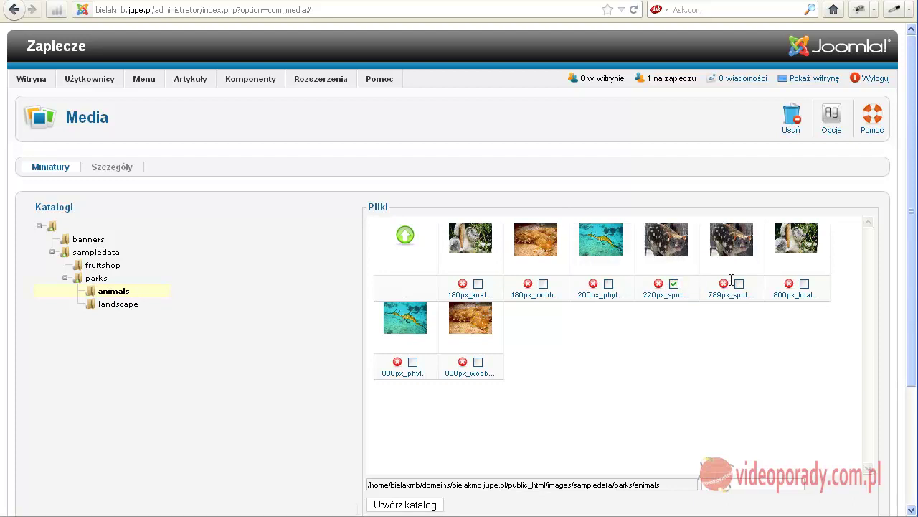
pyautogui.click(739, 284)
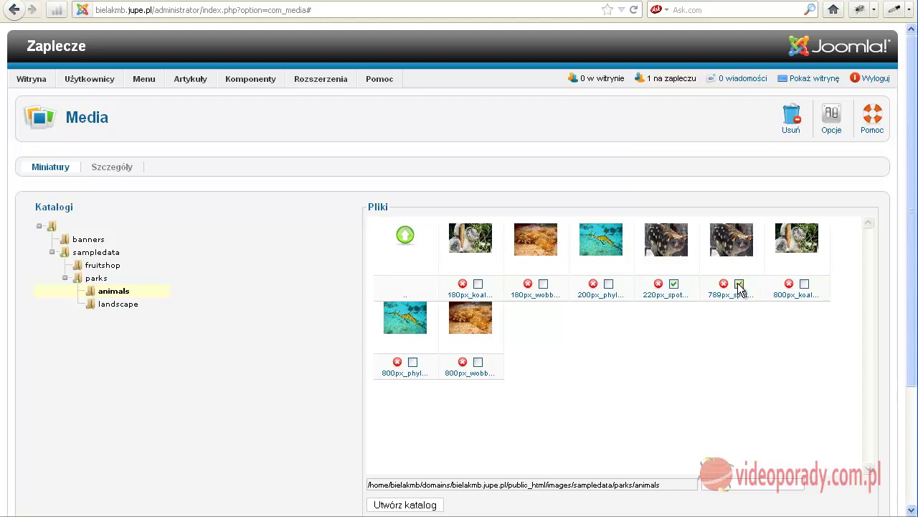
pyautogui.click(792, 117)
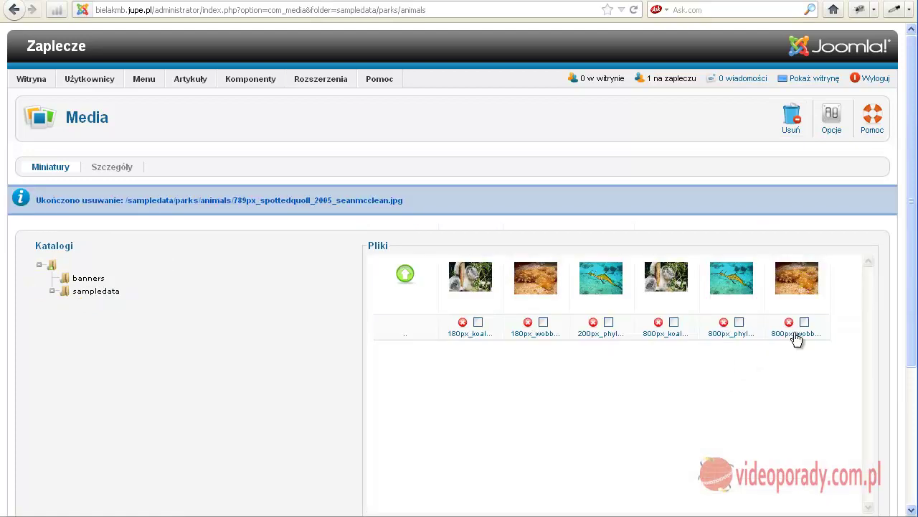
pyautogui.click(593, 324)
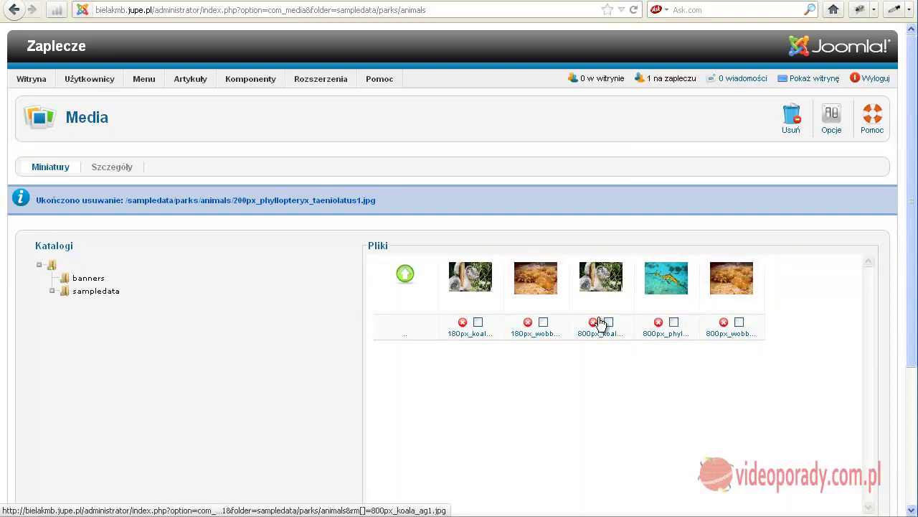
# Step: Highlight the full server path of the animals folder, and go up through the banners folder to the root images folder
pyautogui.scroll(-5, 522, 382)
pyautogui.scroll(5, 522, 381)
pyautogui.scroll(-5, 522, 386)
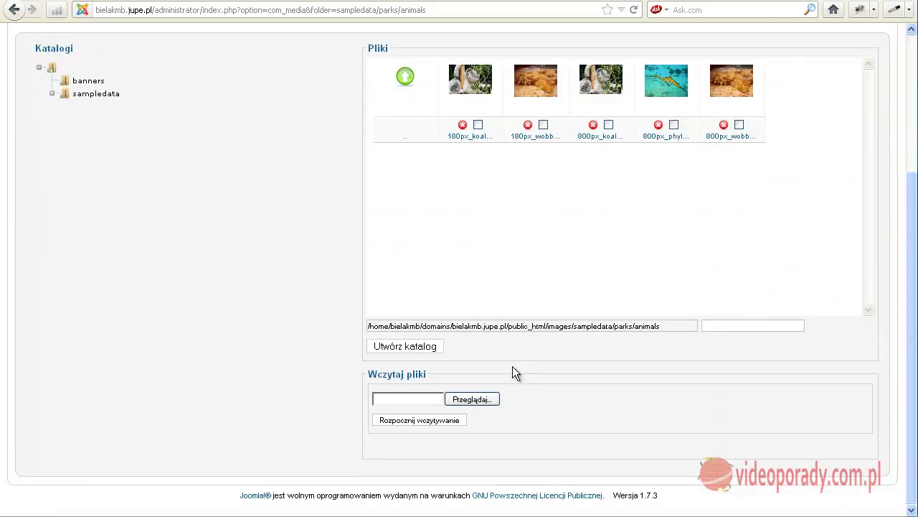
pyautogui.scroll(3, 186, 161)
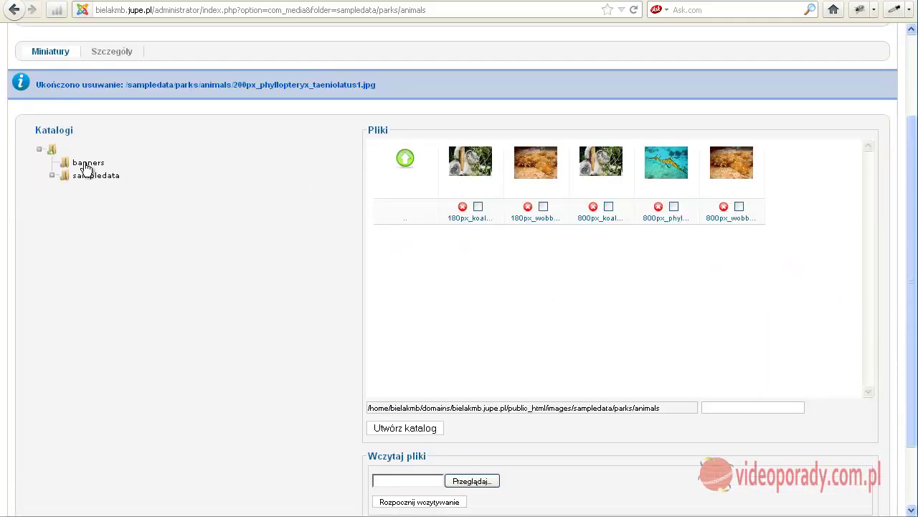
pyautogui.click(52, 175)
pyautogui.scroll(-2, 505, 319)
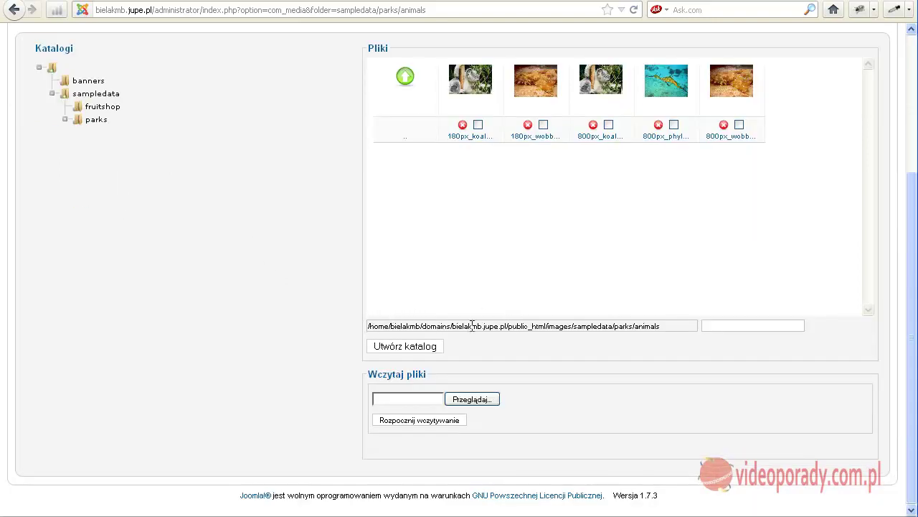
pyautogui.moveTo(373, 326)
pyautogui.mouseDown()
pyautogui.moveTo(664, 324)
pyautogui.moveTo(368, 326)
pyautogui.mouseUp()
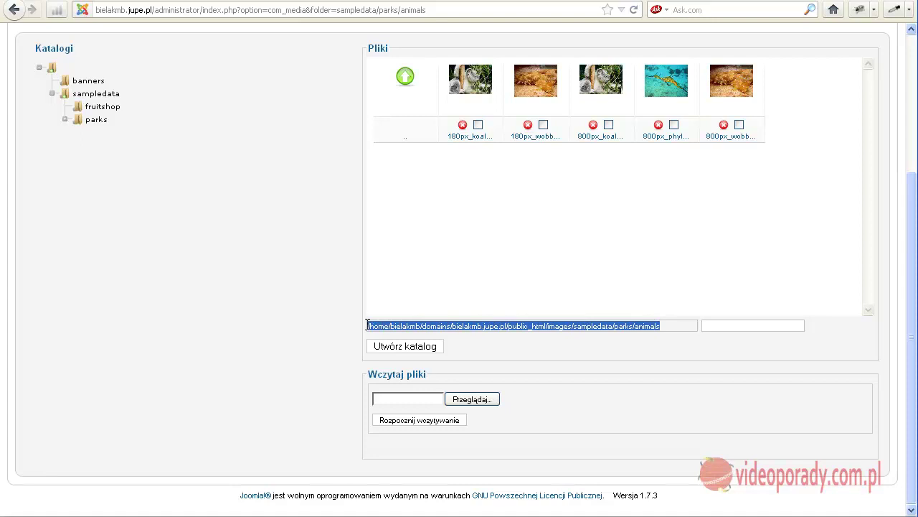
pyautogui.click(564, 299)
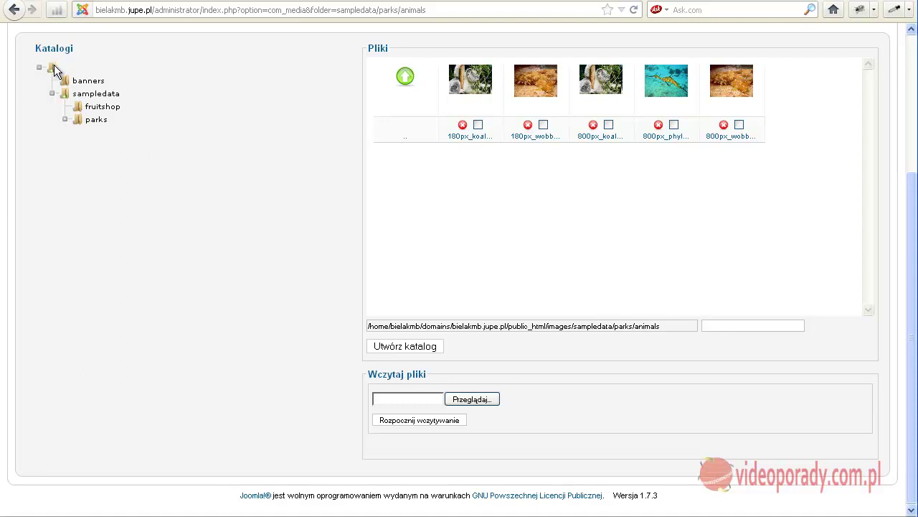
pyautogui.click(82, 82)
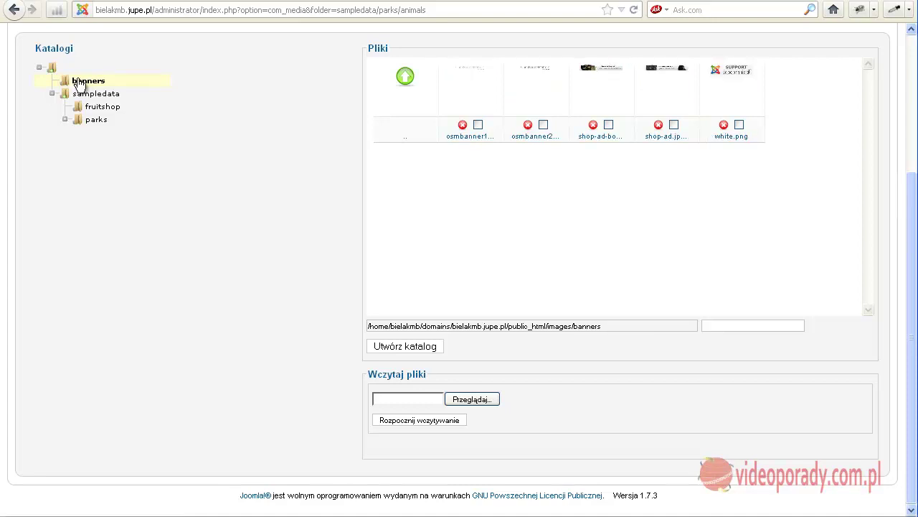
pyautogui.click(406, 82)
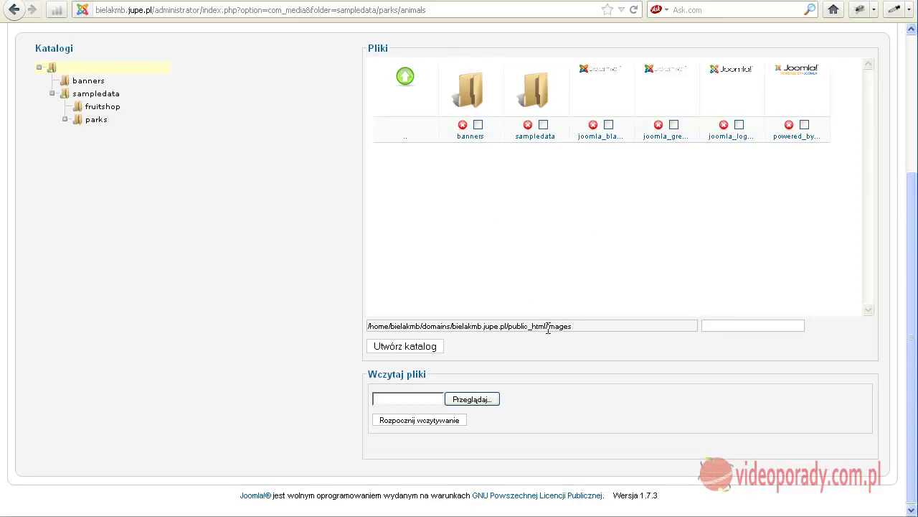
# Step: Switch to DirectAdmin, log back in with the saved credentials, and open the public_html folder in its file manager
pyautogui.click(163, 0)
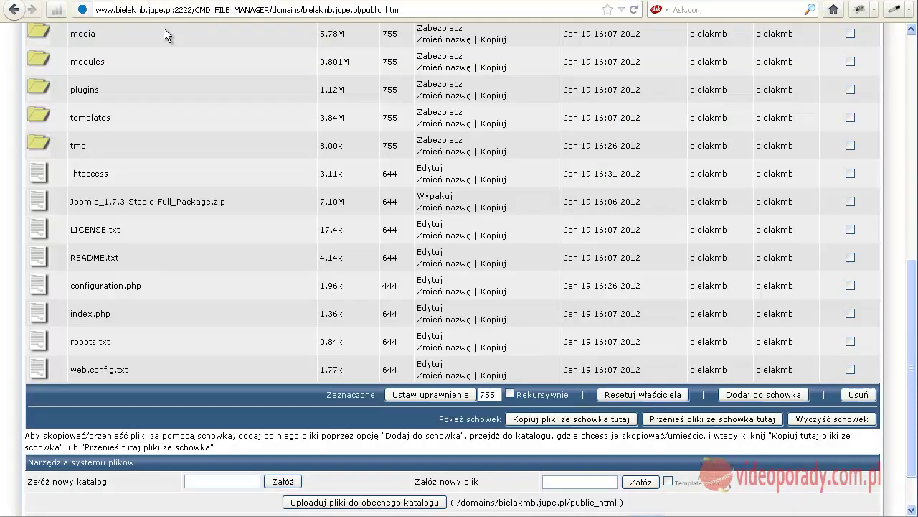
pyautogui.scroll(6, 186, 167)
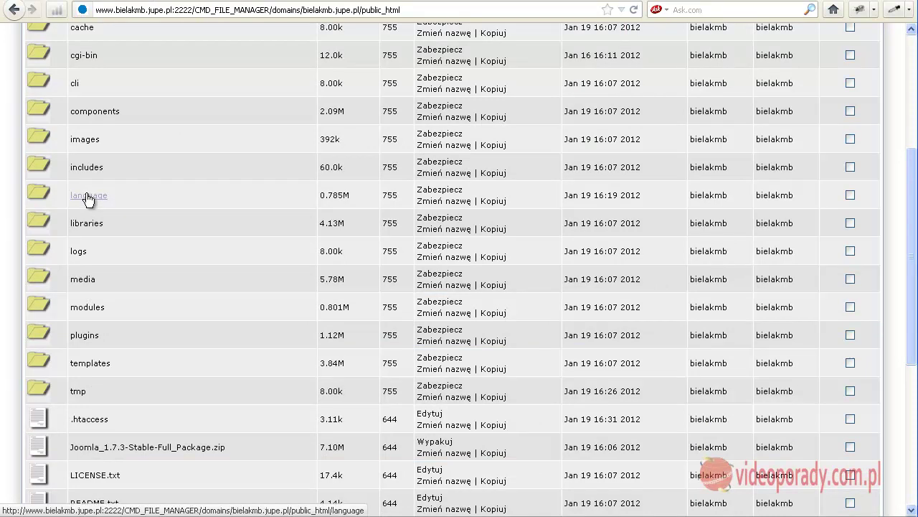
pyautogui.click(80, 141)
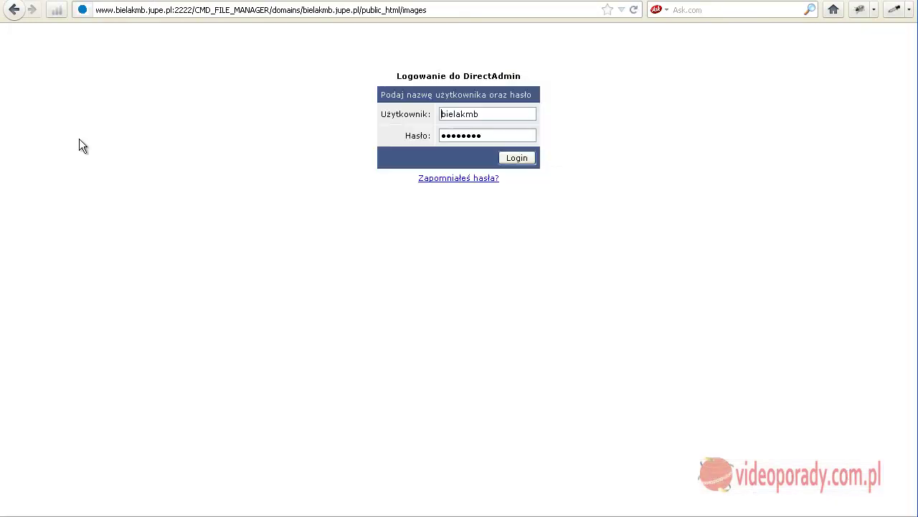
pyautogui.click(511, 159)
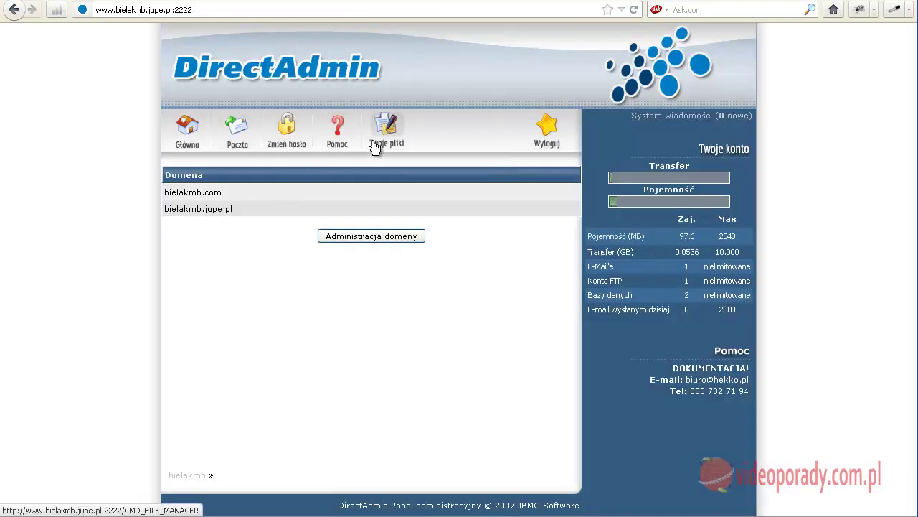
pyautogui.click(387, 140)
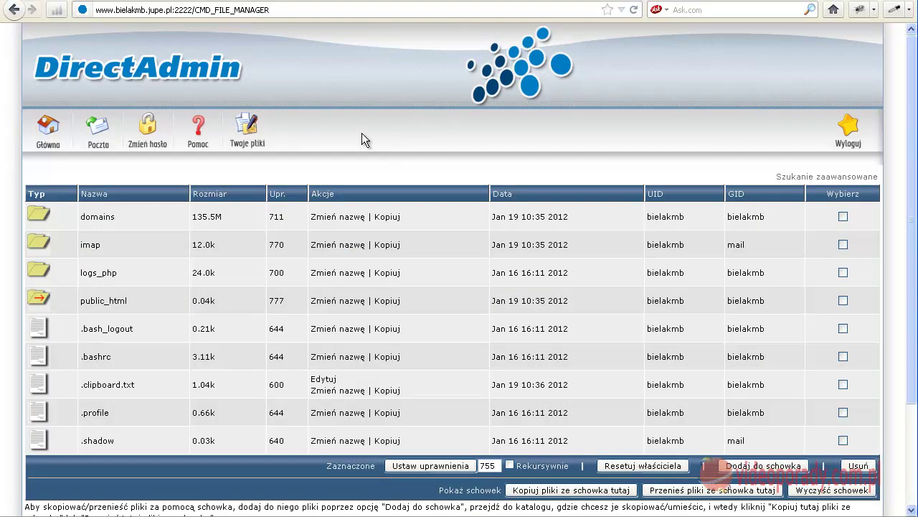
pyautogui.click(104, 302)
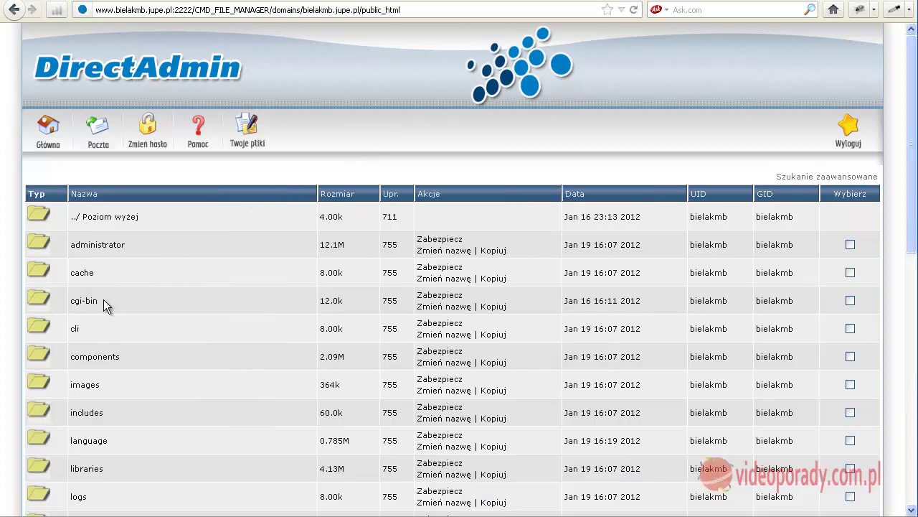
pyautogui.scroll(-2, 101, 305)
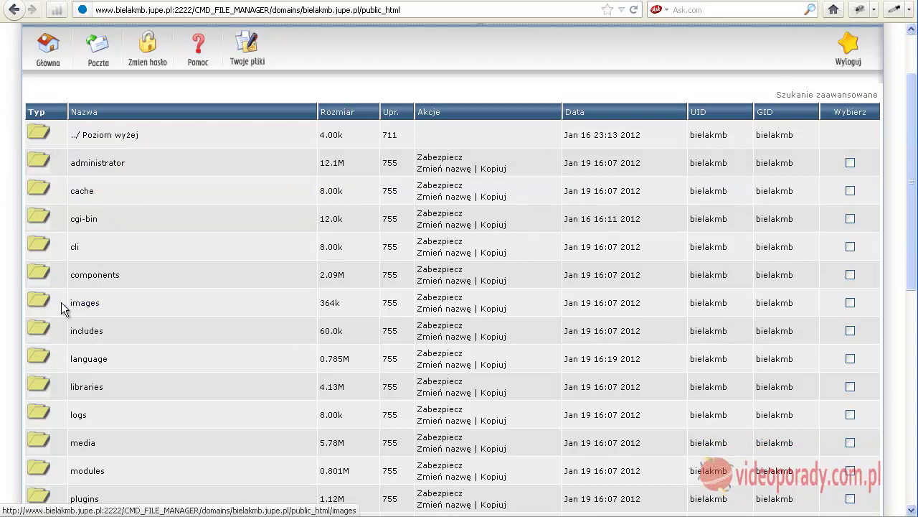
pyautogui.click(86, 303)
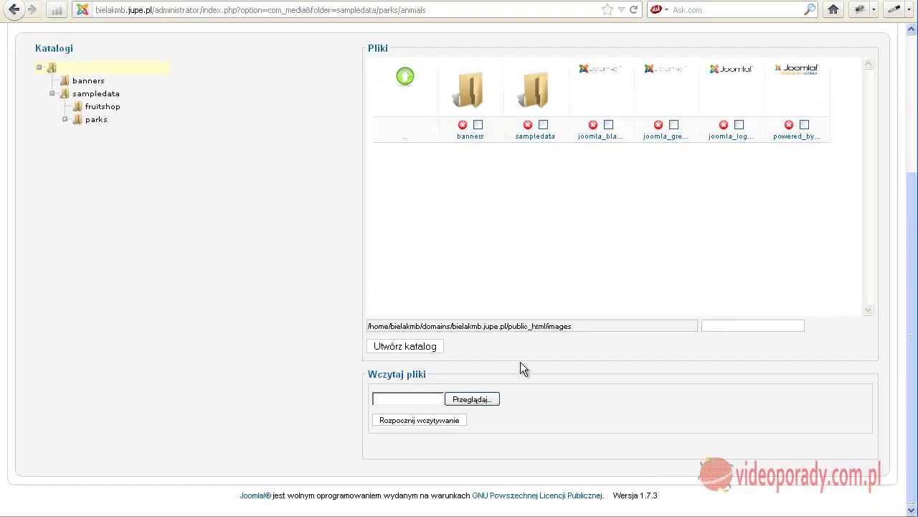
# Step: Compare the images path in the Media manager with the images folder on the server, looking inside its sampledata subfolder
pyautogui.moveTo(547, 327); pyautogui.dragTo(574, 327)
pyautogui.click(573, 327)
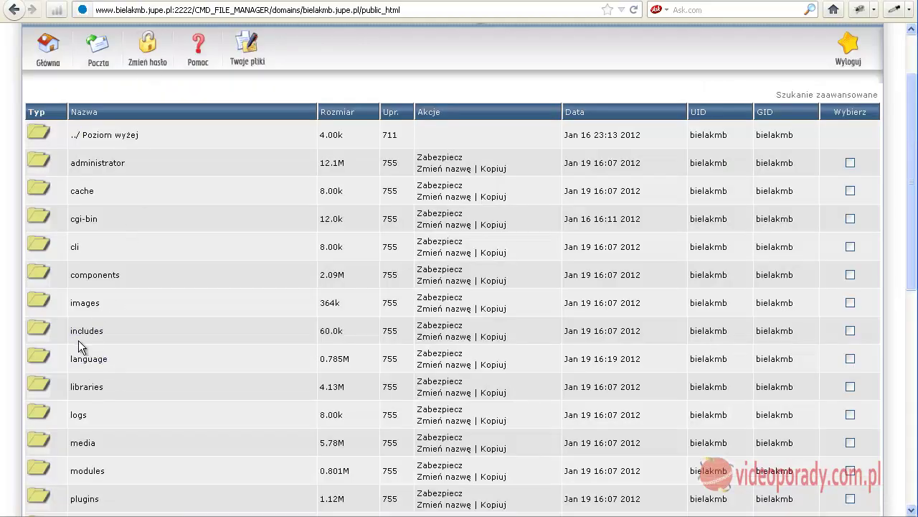
pyautogui.click(83, 304)
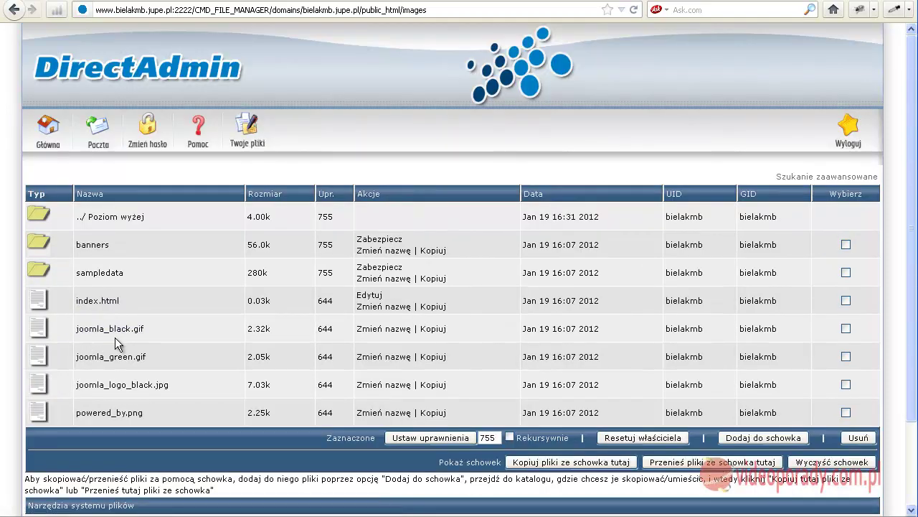
pyautogui.click(92, 276)
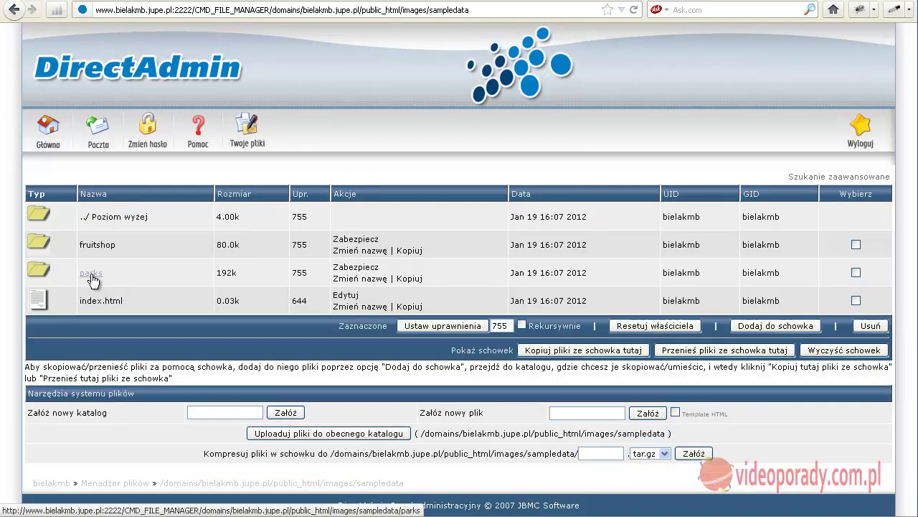
pyautogui.click(111, 219)
pyautogui.scroll(-3, 248, 362)
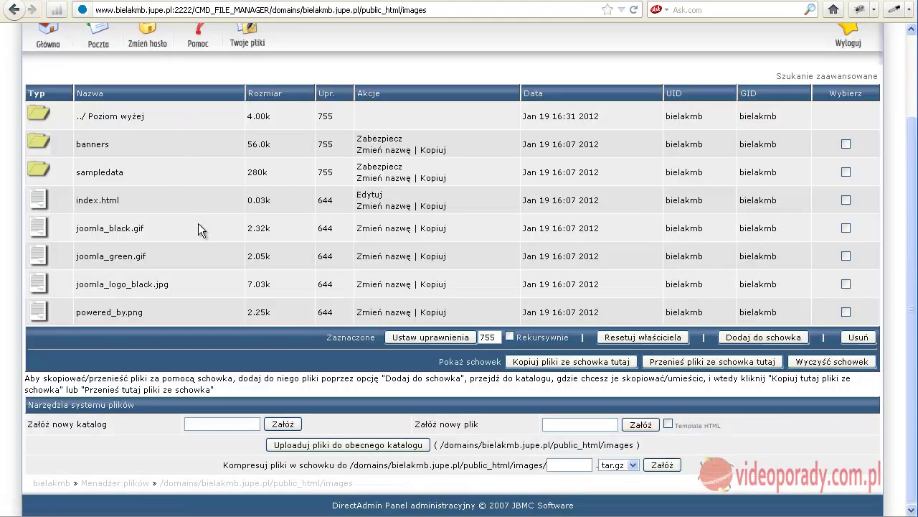
# Step: Switch back to the Joomla Media manager and create a folder named nasze_obrazki in the root images directory
pyautogui.click(250, 1)
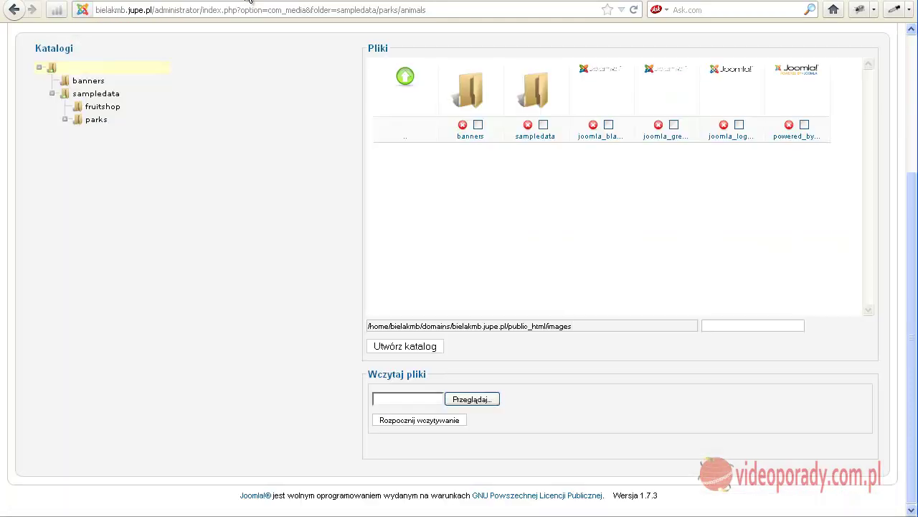
pyautogui.click(399, 400)
pyautogui.click(481, 375)
pyautogui.click(720, 326)
pyautogui.write('nasze ')
pyautogui.write('obrazki')
pyautogui.click(405, 348)
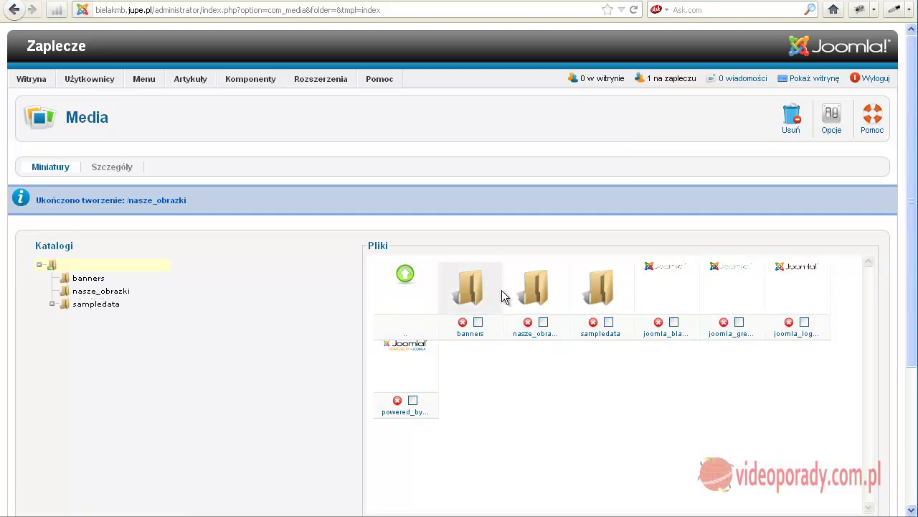
# Step: Open the nasze_obrazki folder and start choosing a file to upload into it
pyautogui.click(533, 294)
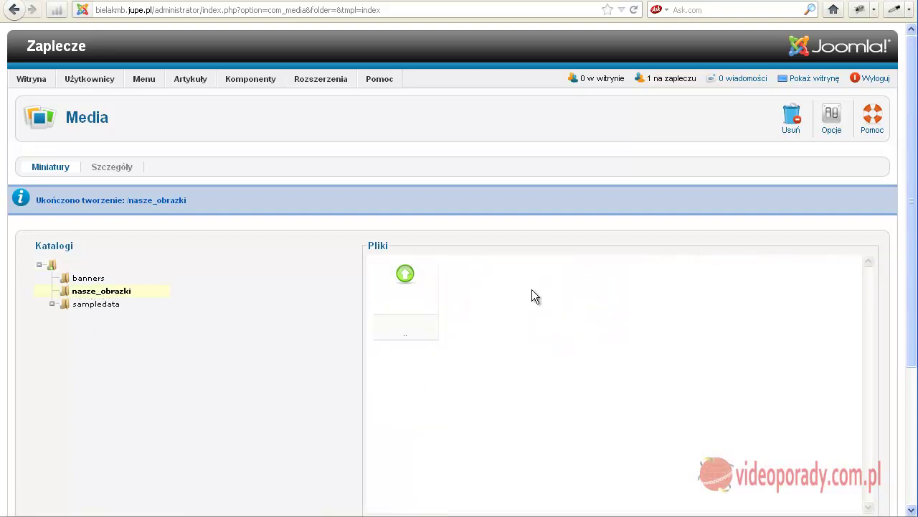
pyautogui.scroll(-5, 532, 291)
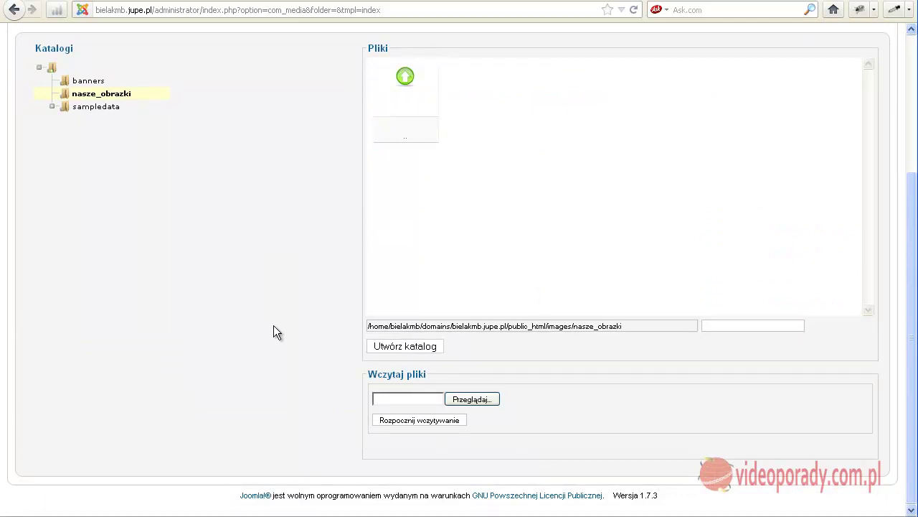
pyautogui.click(471, 399)
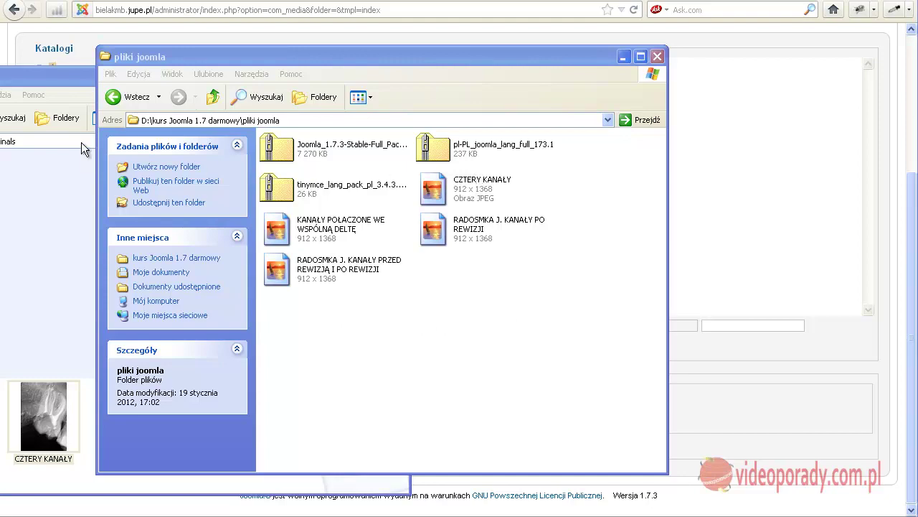
# Step: View the X-ray images in the Originals folder window, and minimise the Originals and pliki joomla windows
pyautogui.click(63, 86)
pyautogui.moveTo(297, 79); pyautogui.dragTo(523, 69)
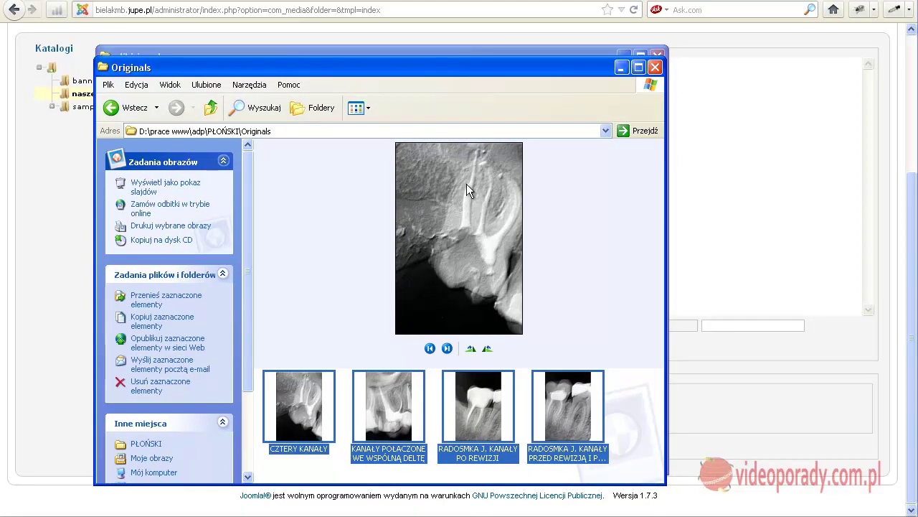
pyautogui.click(623, 68)
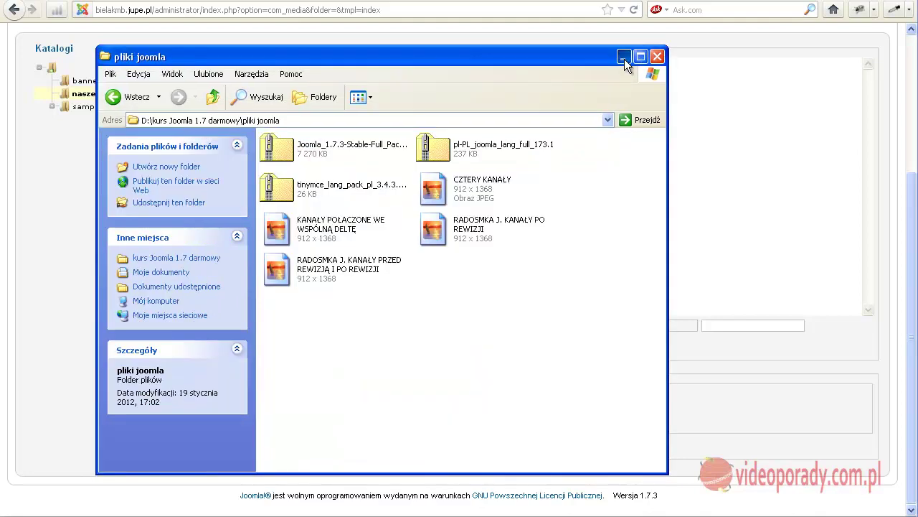
pyautogui.click(623, 57)
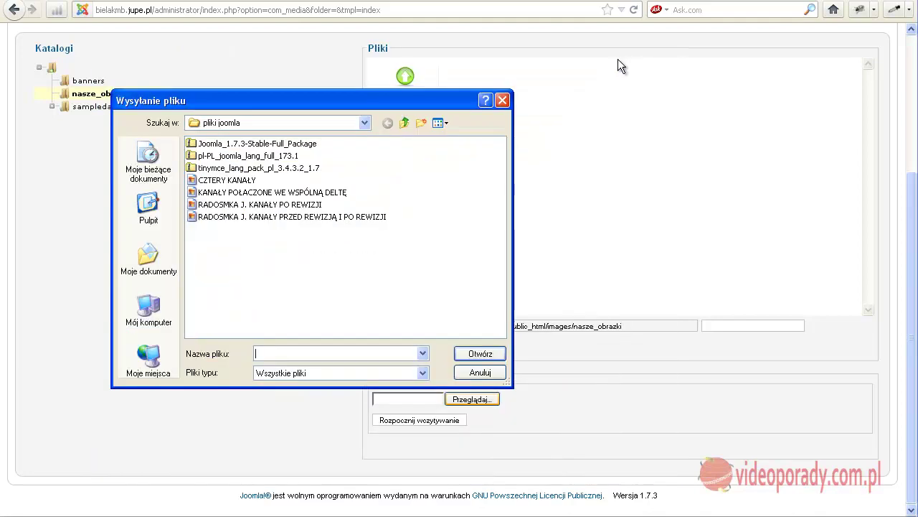
# Step: Choose the CZTERY KANAŁY image from the pliki joomla folder and upload it to nasze_obrazki
pyautogui.click(242, 180)
pyautogui.click(475, 353)
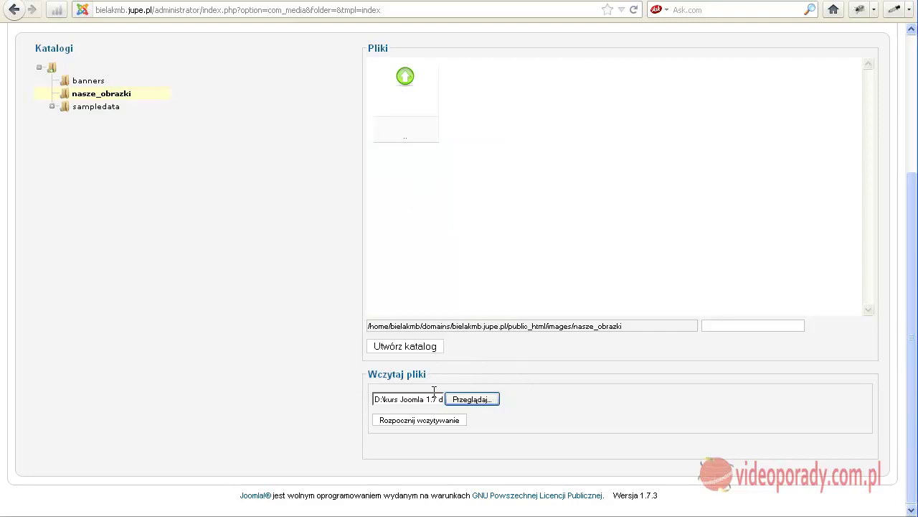
pyautogui.click(428, 420)
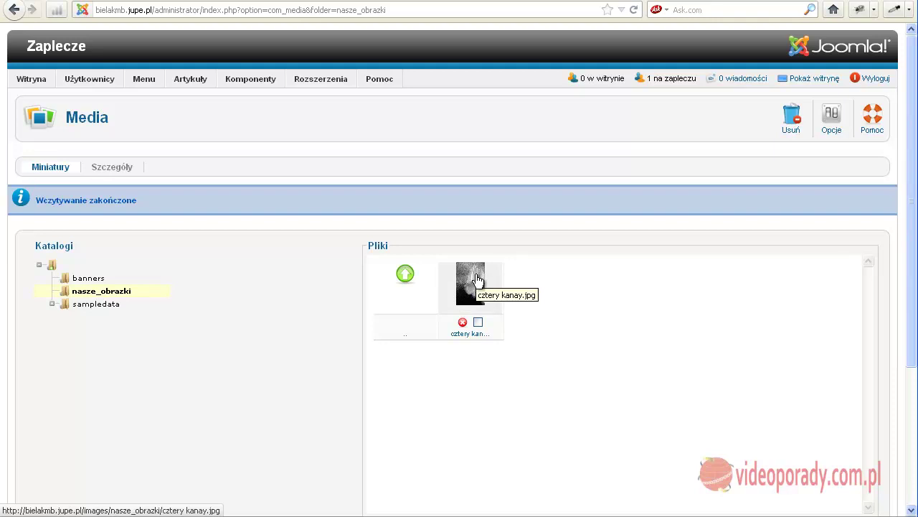
# Step: Open the article Drugi artykuł for editing and place the cursor before the paragraph beginning "Według oficjalnych zapowiedzi"
pyautogui.moveTo(190, 78)
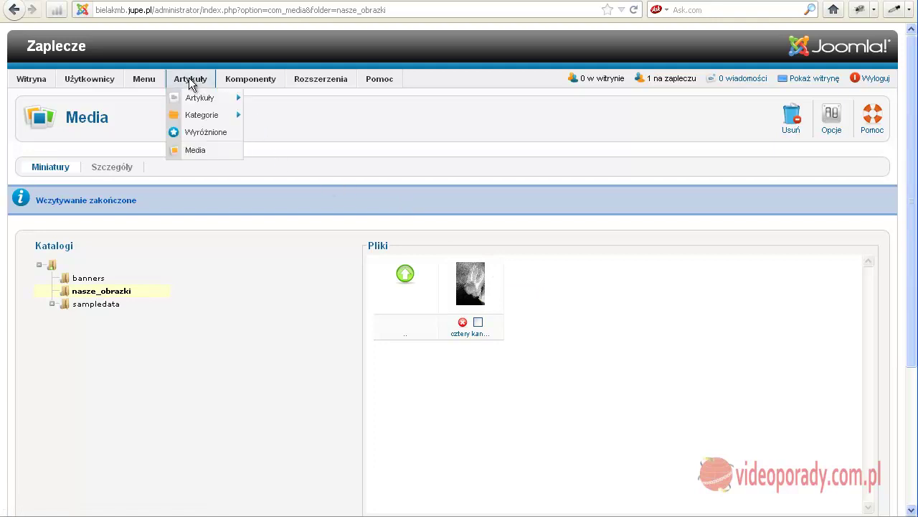
pyautogui.click(190, 96)
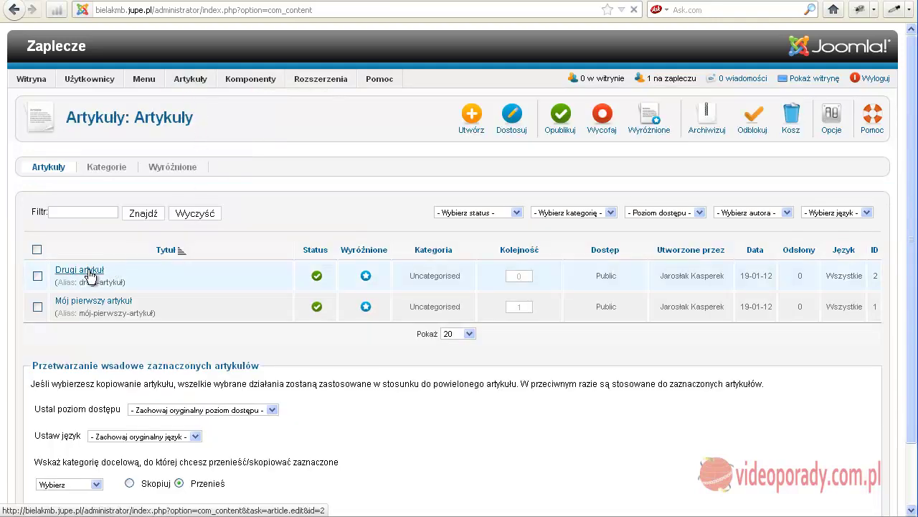
pyautogui.click(89, 275)
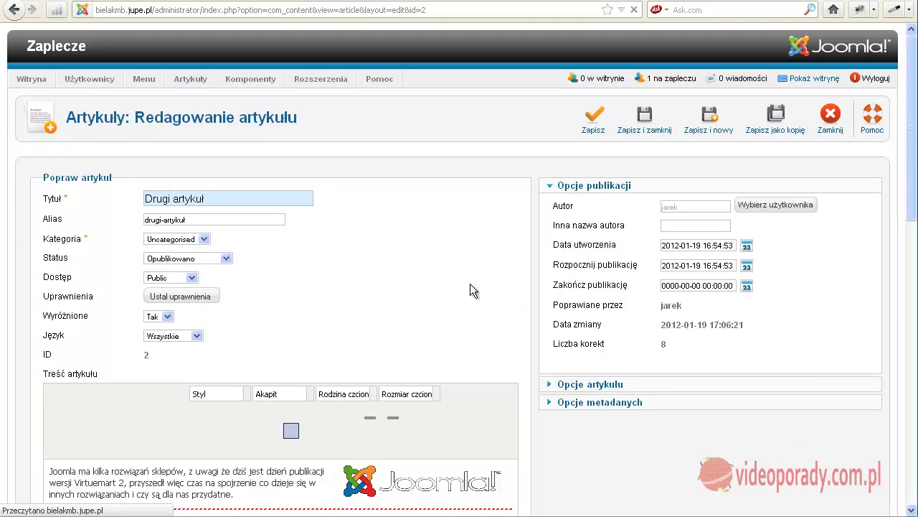
pyautogui.scroll(-4, 471, 287)
pyautogui.scroll(-2, 399, 319)
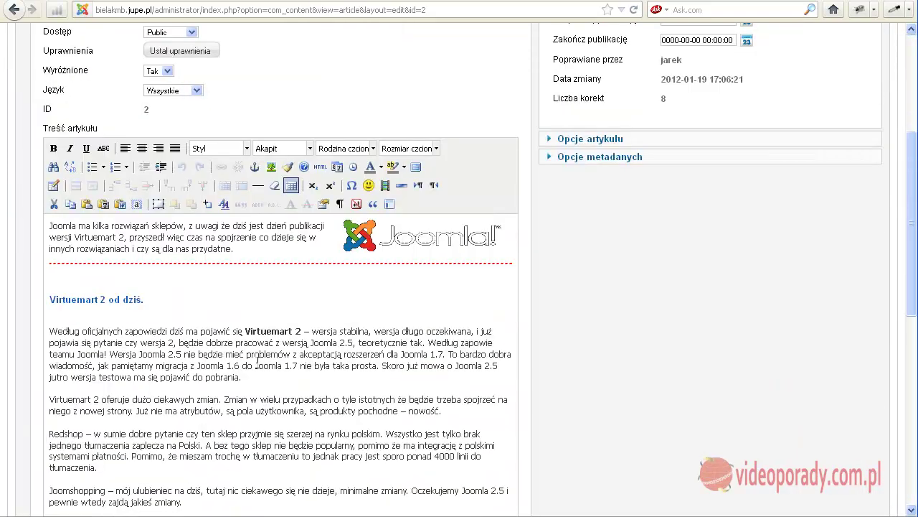
pyautogui.click(49, 331)
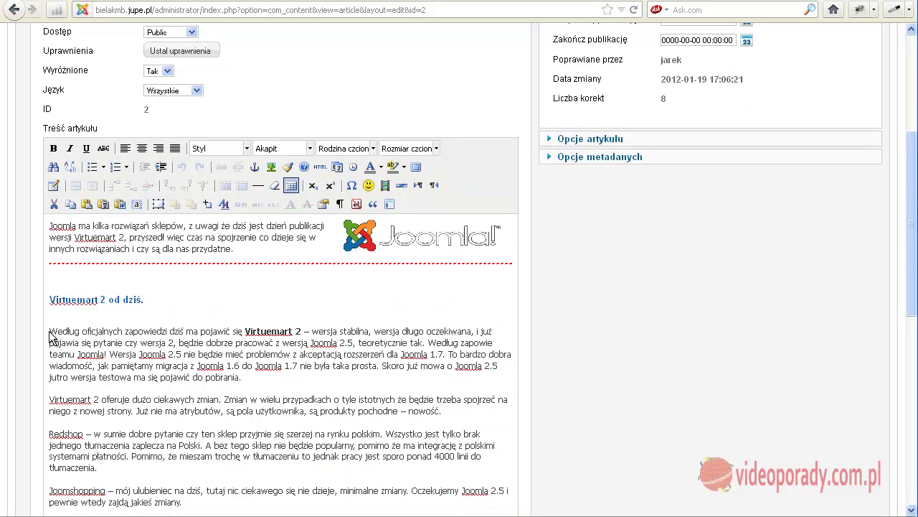
# Step: Start inserting a graphic into the article and select cztery kanay.jpg from the nasze_obrazki folder
pyautogui.scroll(-4, 250, 314)
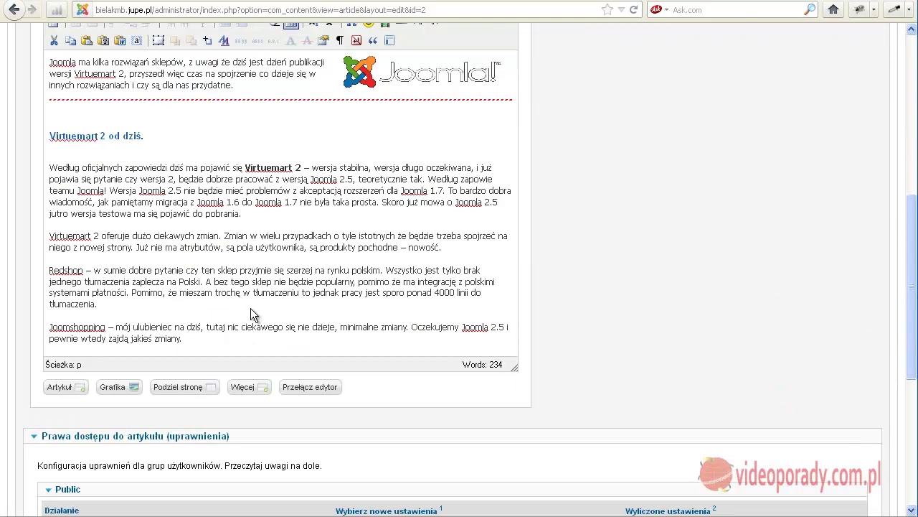
pyautogui.click(129, 388)
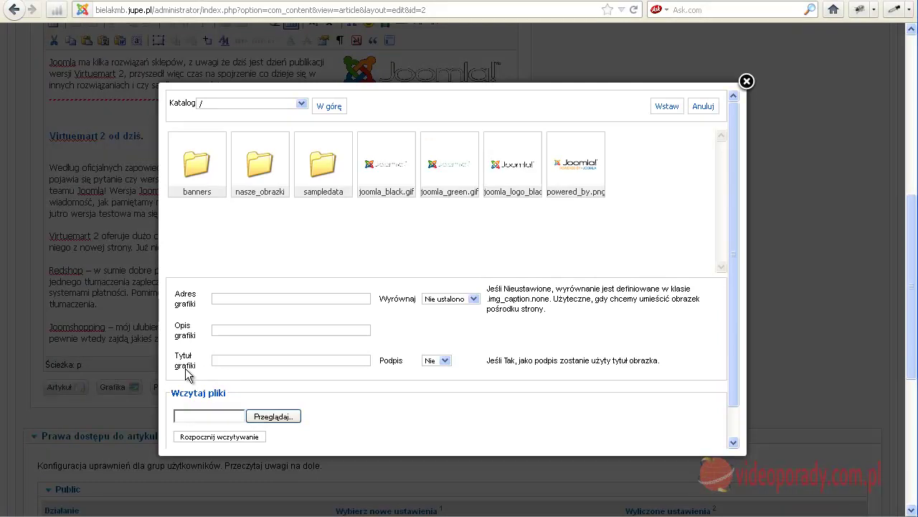
pyautogui.click(271, 169)
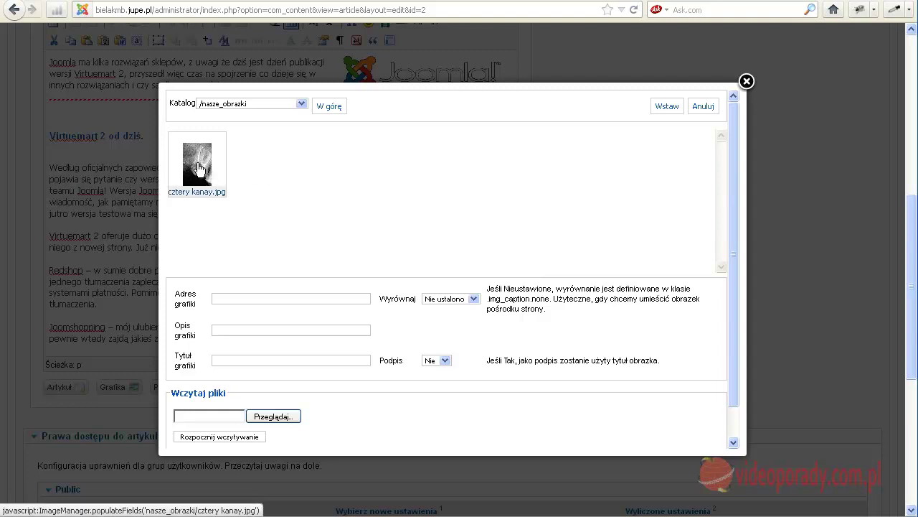
pyautogui.click(200, 169)
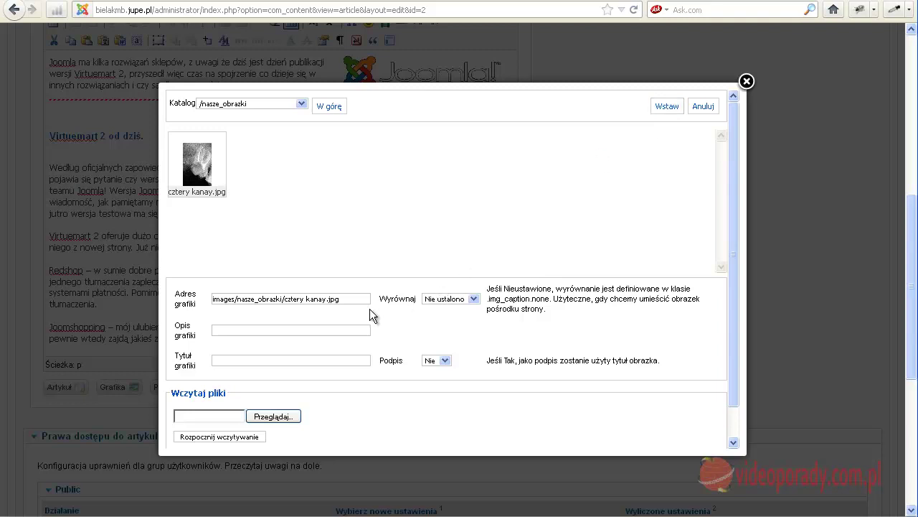
# Step: Set the image's alignment to Prawa and its Podpis option to Tak
pyautogui.click(473, 299)
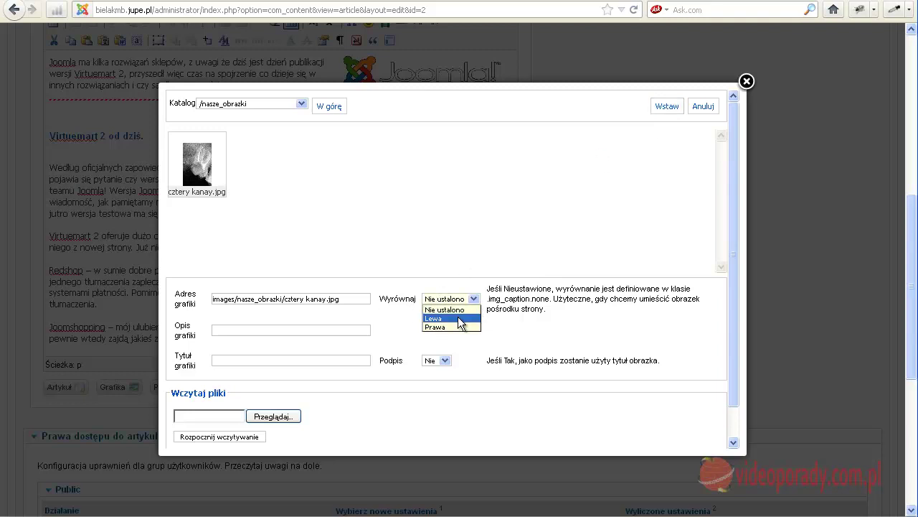
pyautogui.click(459, 326)
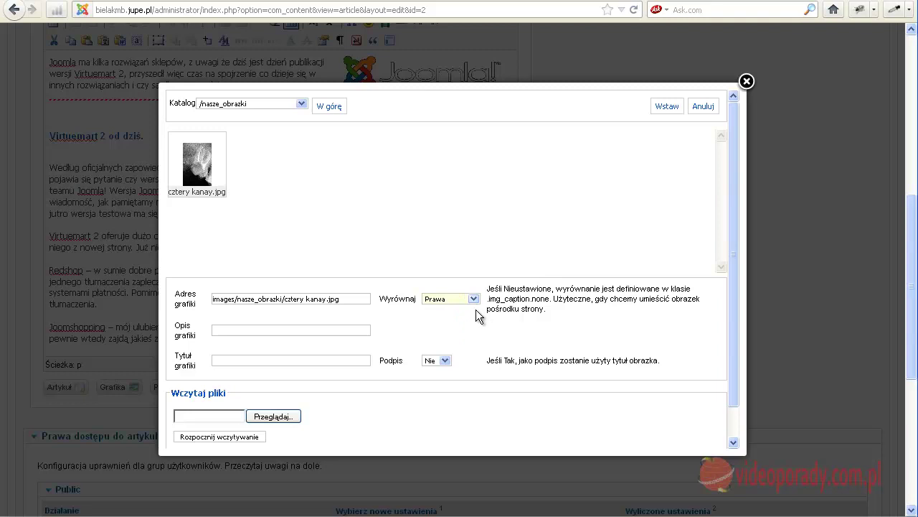
pyautogui.click(444, 360)
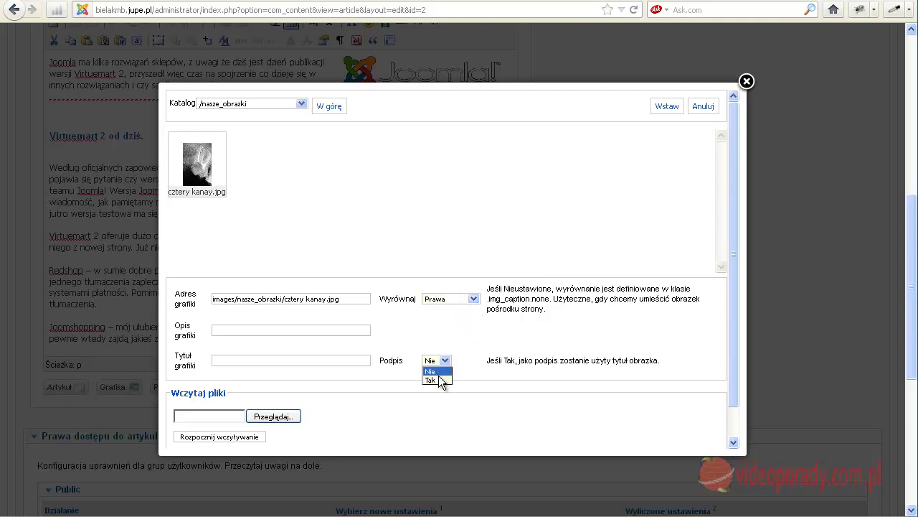
pyautogui.click(434, 380)
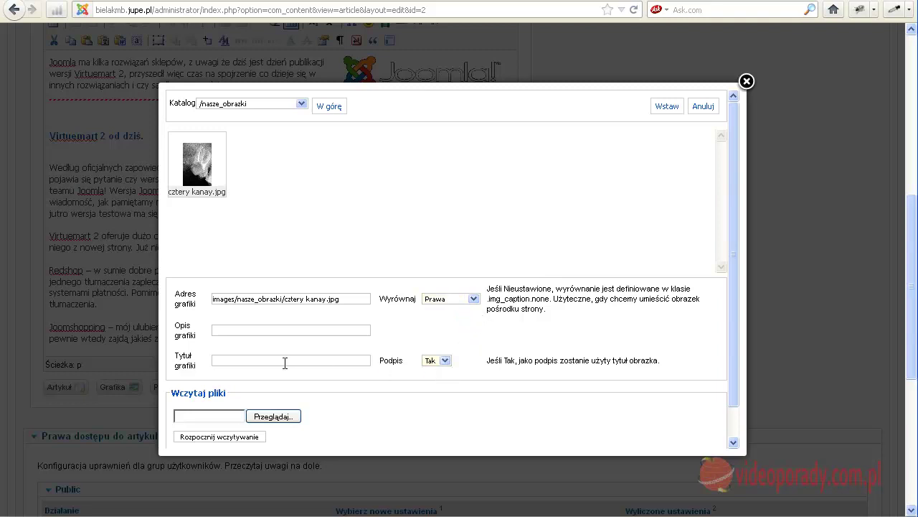
# Step: Enter "Zeby RTG" as both the image description and title, and insert the image into the article
pyautogui.click(224, 331)
pyautogui.write('Zeby RTG')
pyautogui.click(224, 363)
pyautogui.write('Zeby RTG')
pyautogui.scroll(-1, 441, 295)
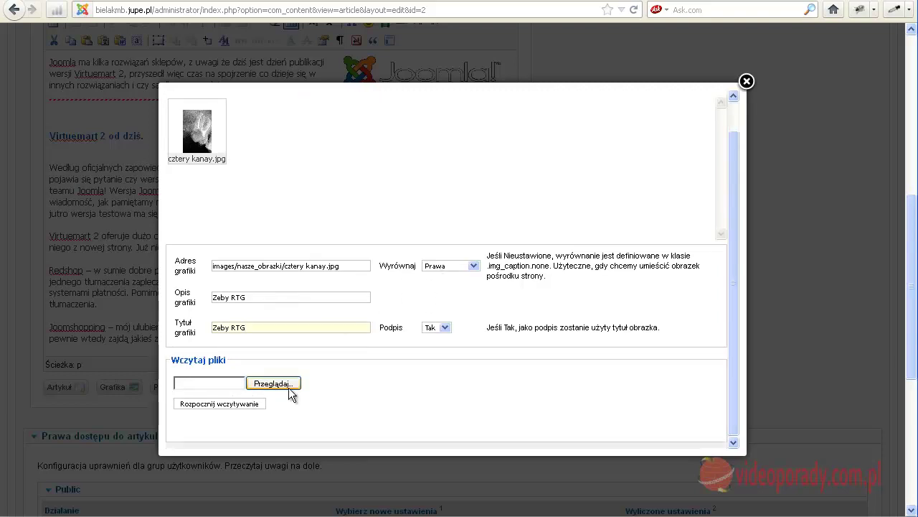
pyautogui.scroll(1, 610, 308)
pyautogui.click(673, 107)
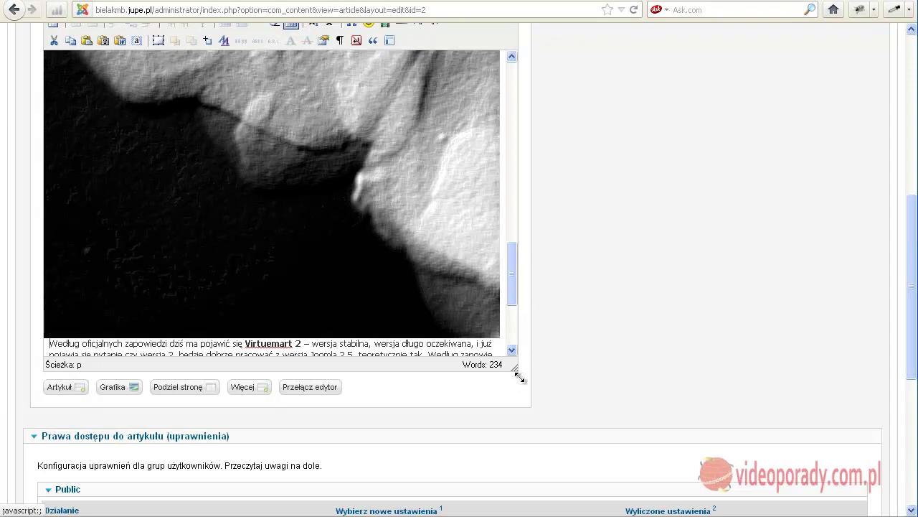
# Step: Make the editor's text area taller and scale down the inserted X-ray image so the text wraps beside it
pyautogui.moveTo(514, 367); pyautogui.dragTo(514, 497)
pyautogui.click(403, 296)
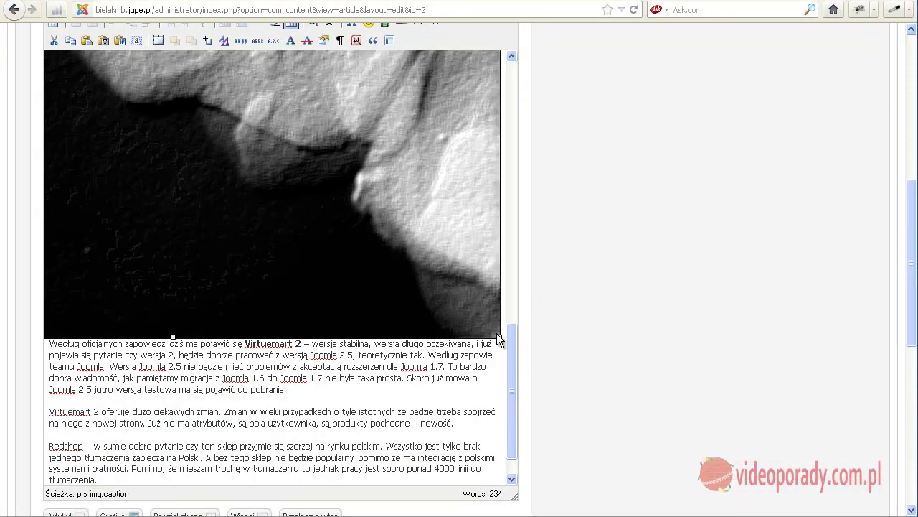
pyautogui.moveTo(916, 243); pyautogui.dragTo(915, 224)
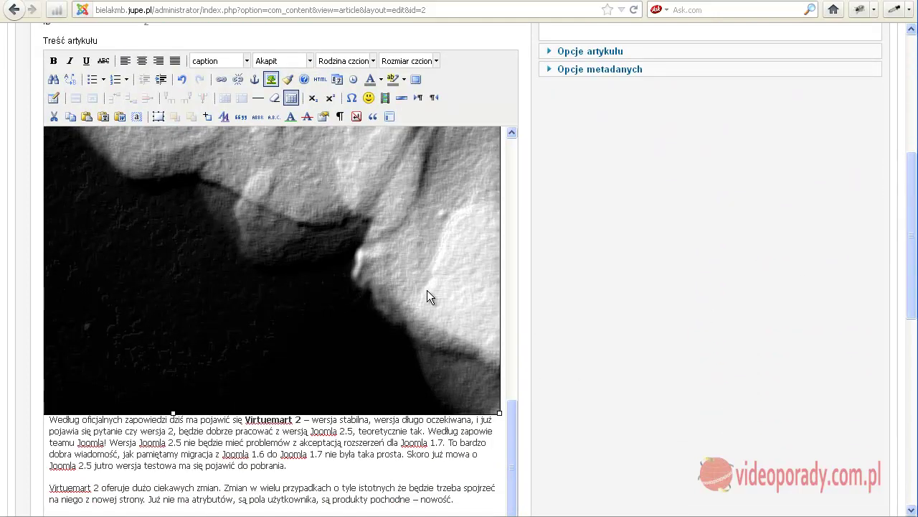
pyautogui.click(247, 310)
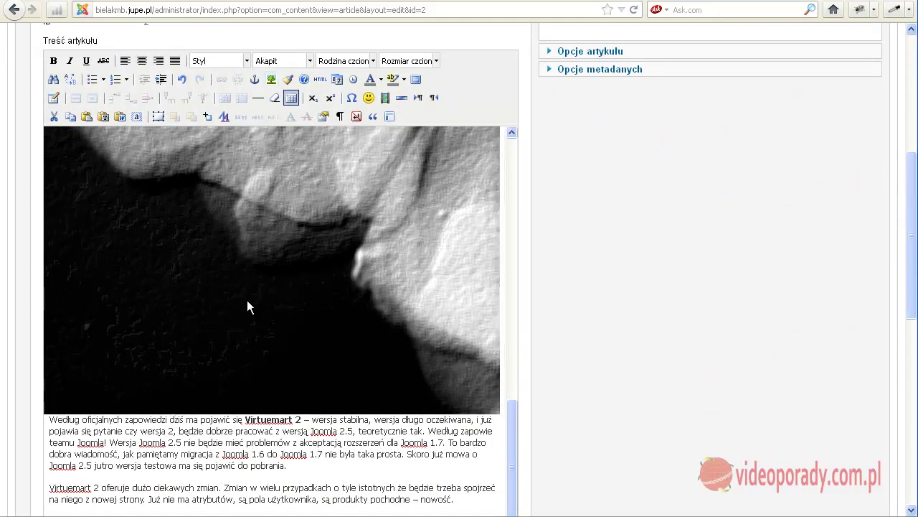
pyautogui.click(247, 307)
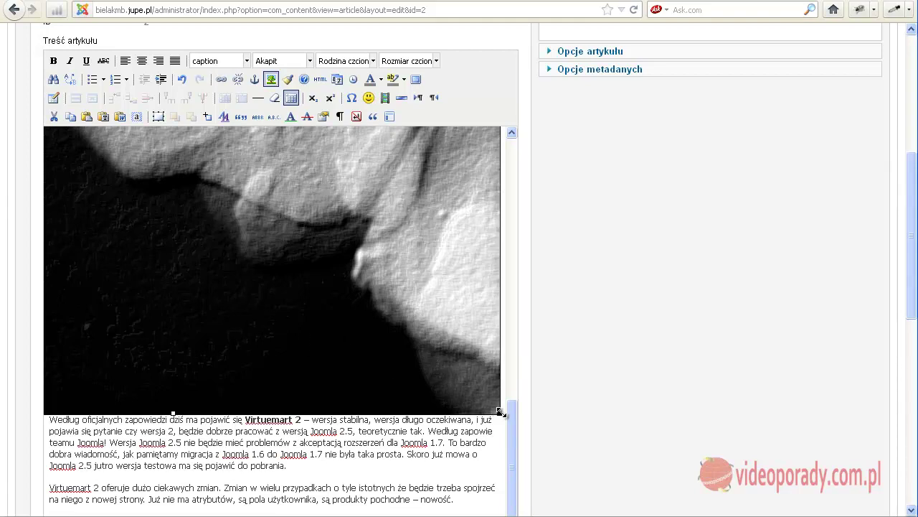
pyautogui.moveTo(501, 412); pyautogui.dragTo(335, 236)
pyautogui.moveTo(512, 123); pyautogui.dragTo(513, 84)
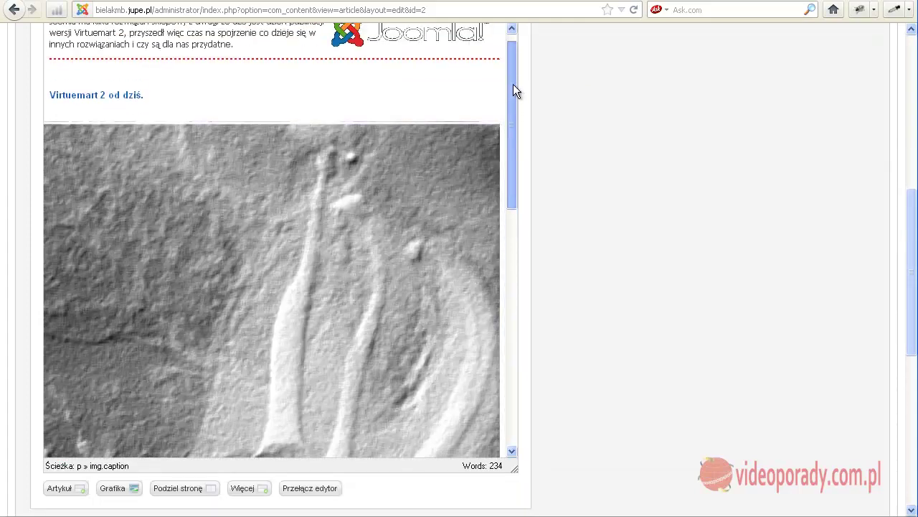
pyautogui.click(468, 154)
pyautogui.moveTo(499, 121); pyautogui.dragTo(291, 368)
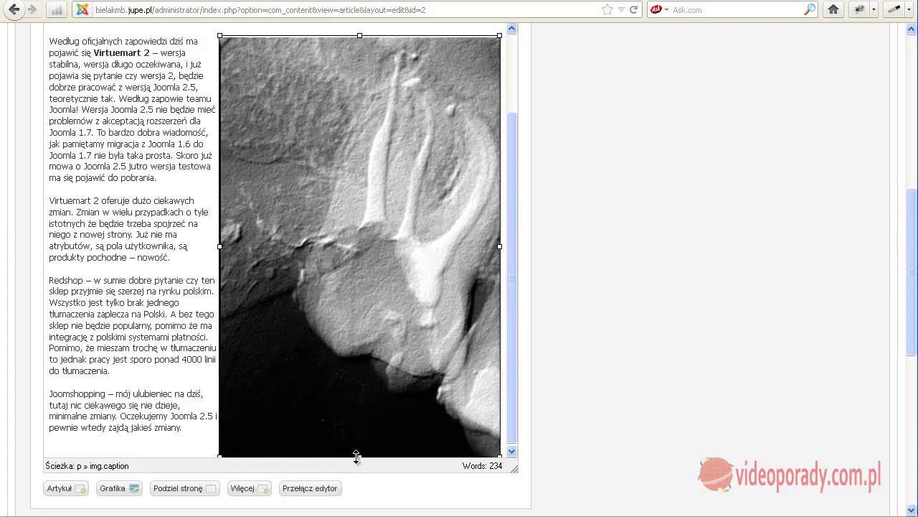
# Step: Shrink the X-ray image further in height and width to about 157 × 198 px
pyautogui.moveTo(360, 455); pyautogui.dragTo(355, 217)
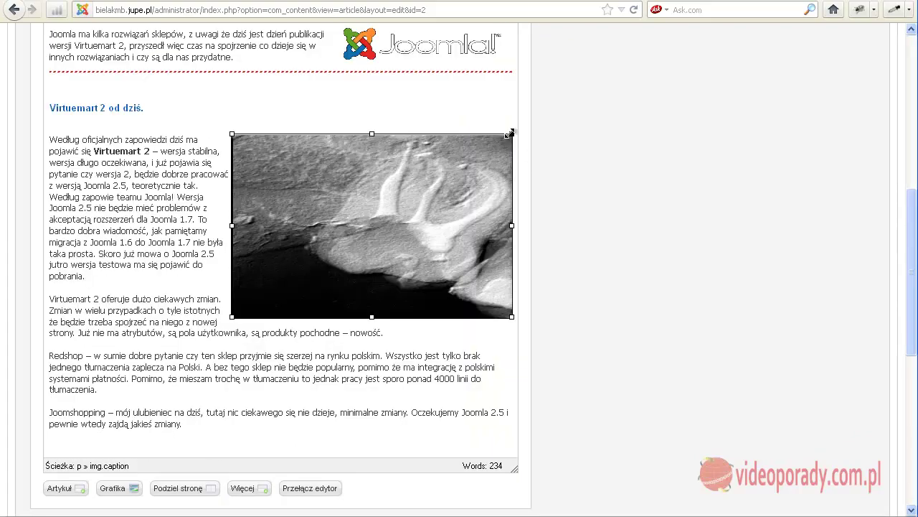
pyautogui.moveTo(512, 134); pyautogui.dragTo(371, 184)
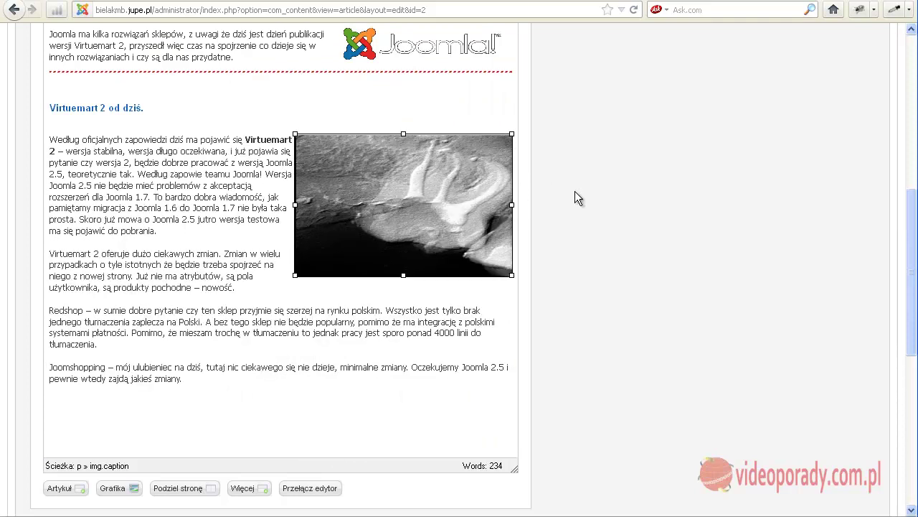
pyautogui.moveTo(298, 206); pyautogui.dragTo(369, 205)
pyautogui.moveTo(512, 204); pyautogui.dragTo(480, 203)
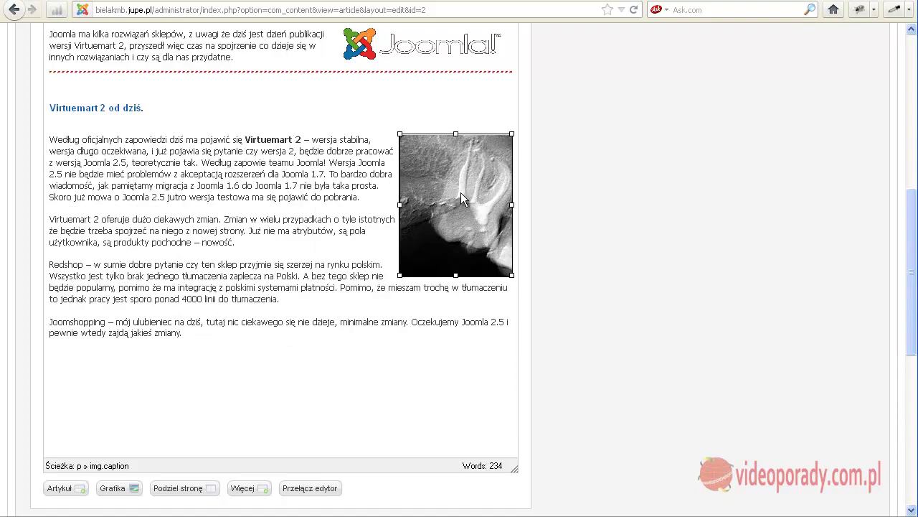
pyautogui.click(361, 126)
pyautogui.click(442, 184)
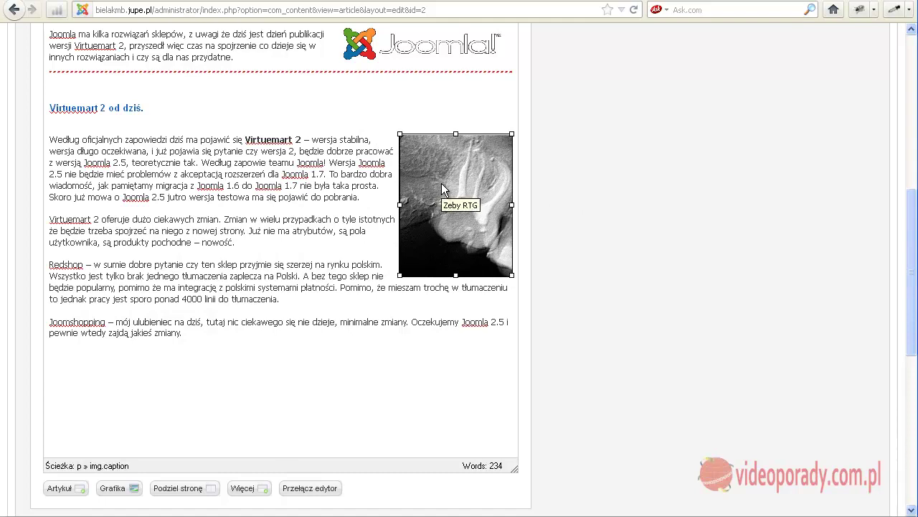
# Step: Review the appearance settings in the X-ray image's properties and apply them to the image
pyautogui.scroll(6, 442, 188)
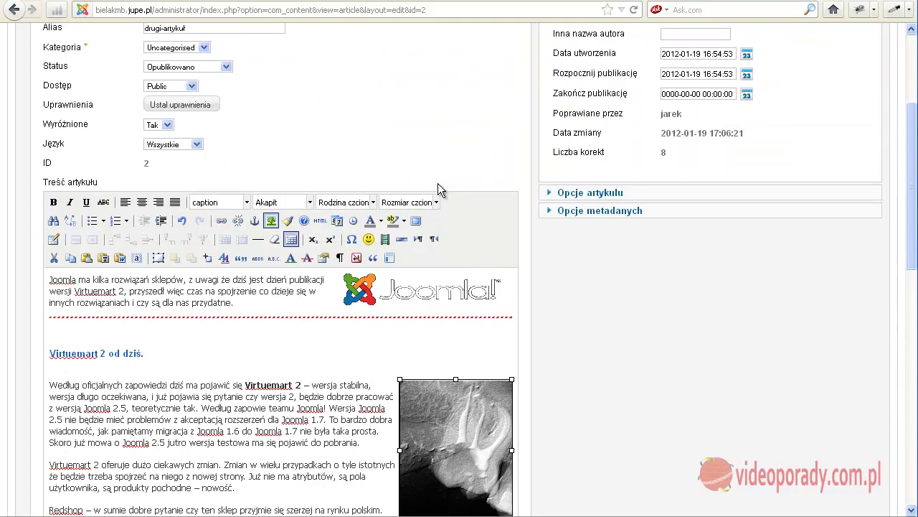
pyautogui.click(270, 222)
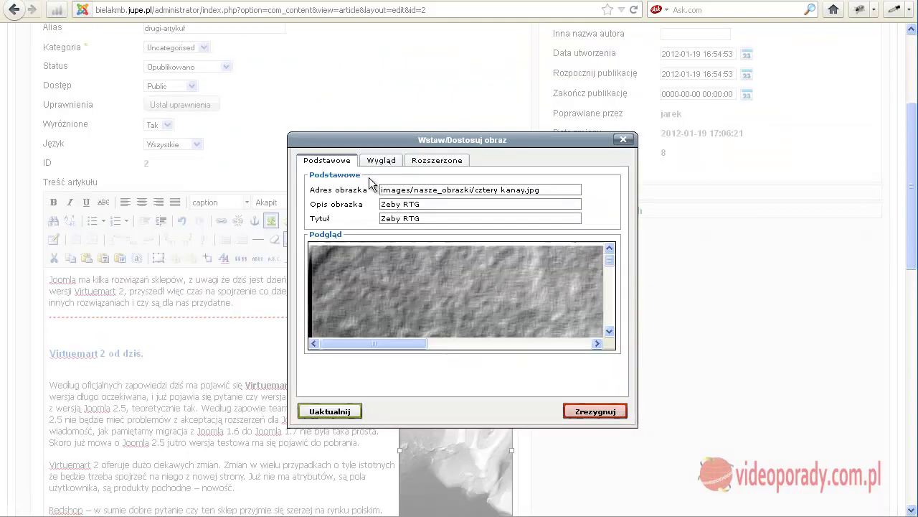
pyautogui.click(379, 165)
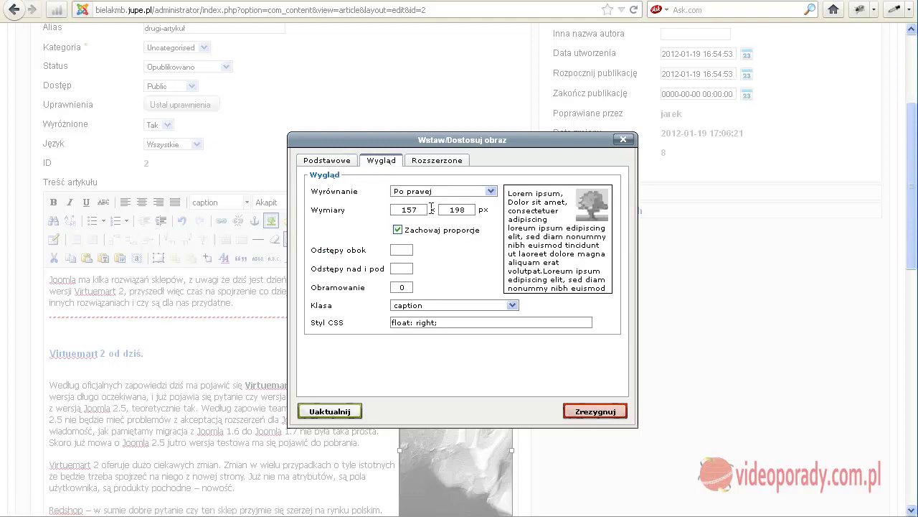
pyautogui.click(349, 416)
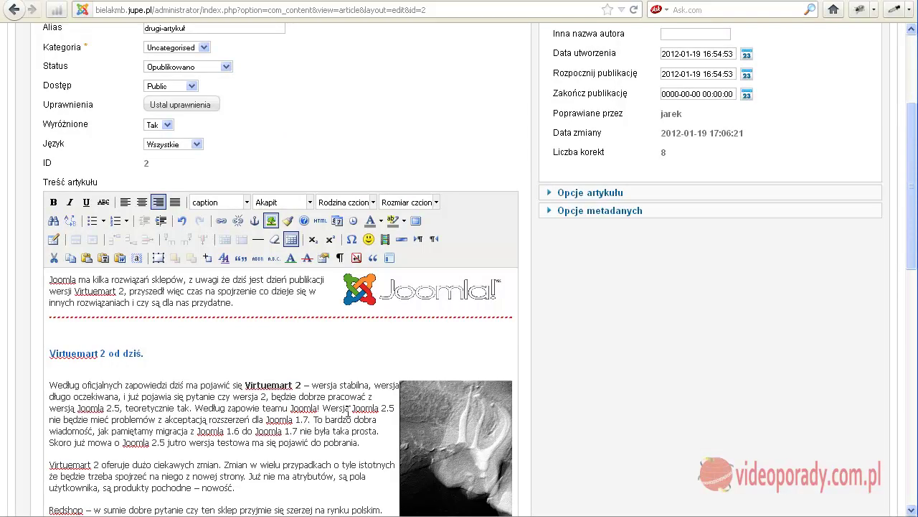
# Step: Save the article and open the public site
pyautogui.scroll(3, 566, 398)
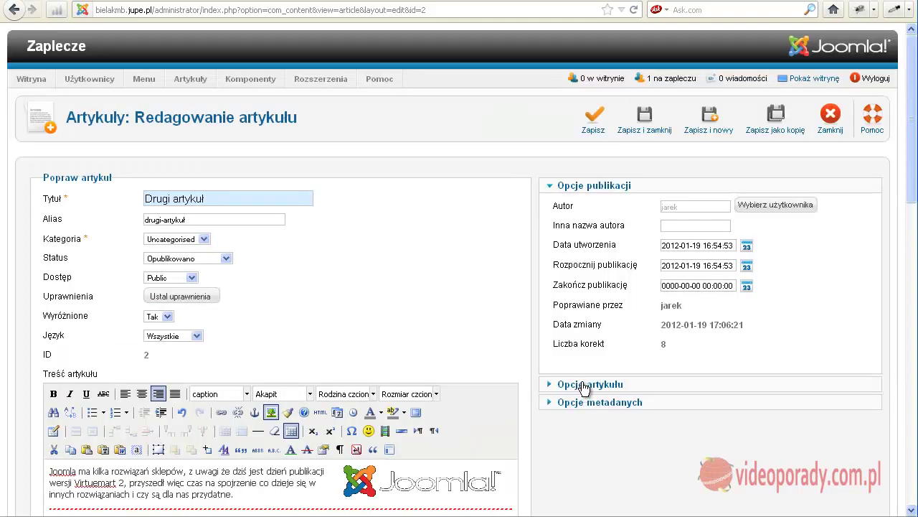
pyautogui.click(595, 118)
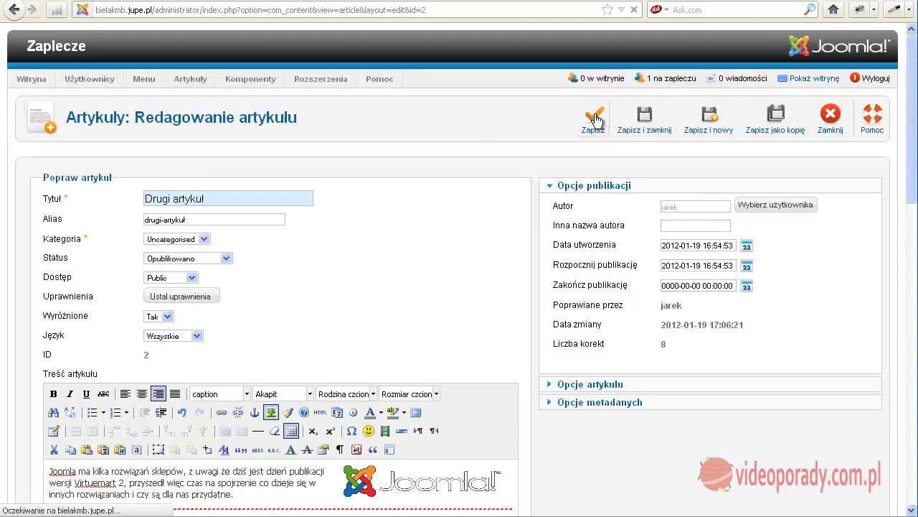
pyautogui.click(807, 78)
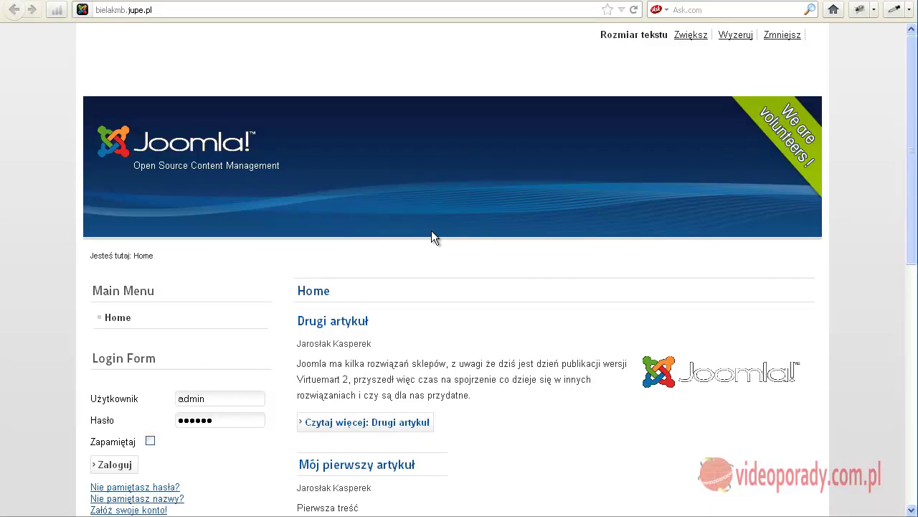
# Step: Open the full text of Drugi artykuł on the site and examine the X-ray image and its caption
pyautogui.scroll(-4, 431, 231)
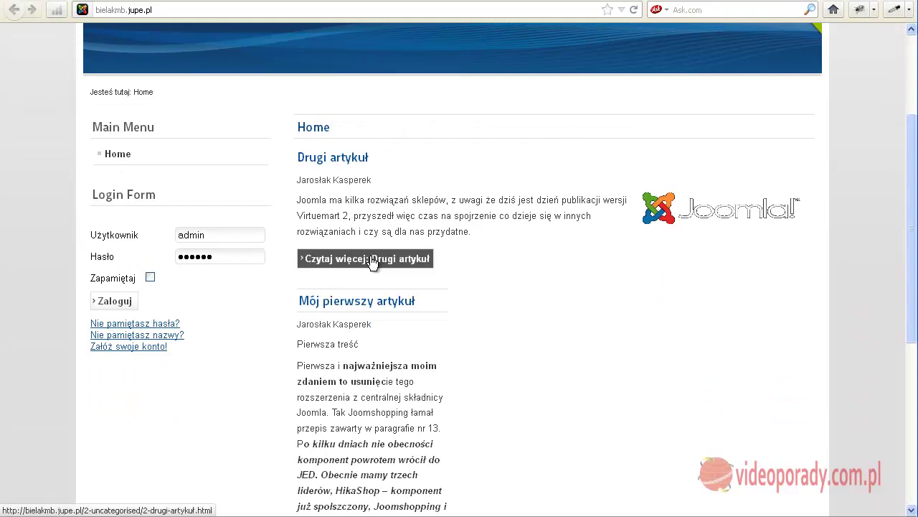
pyautogui.click(370, 260)
pyautogui.scroll(-4, 361, 272)
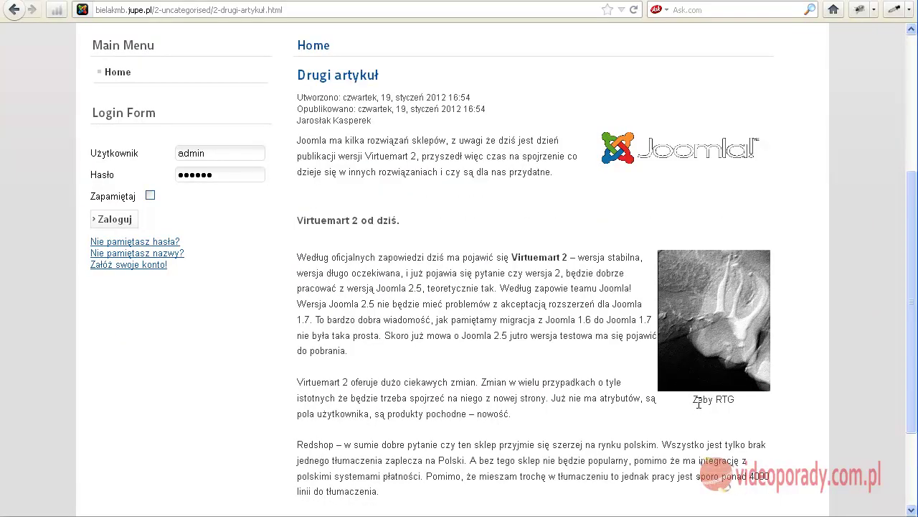
pyautogui.moveTo(690, 400); pyautogui.dragTo(732, 402)
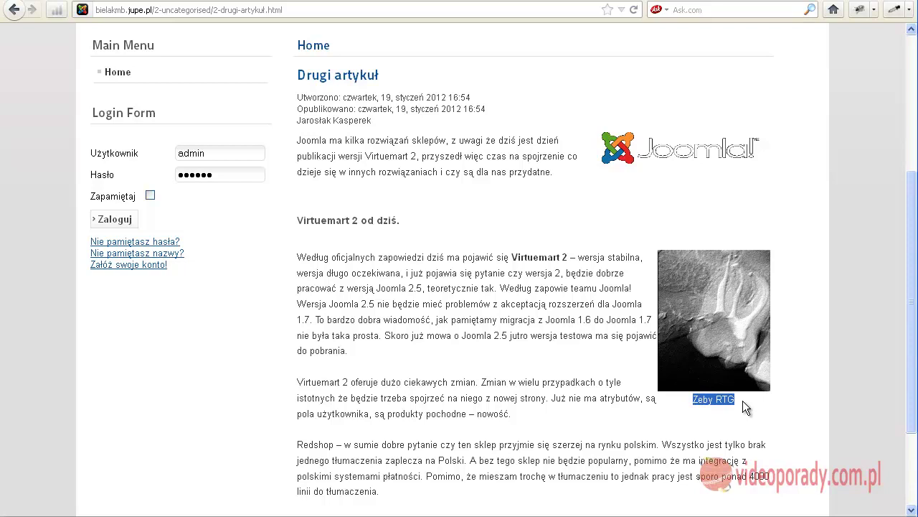
# Step: Highlight the caption under the X-ray image in the published article
pyautogui.click(743, 400)
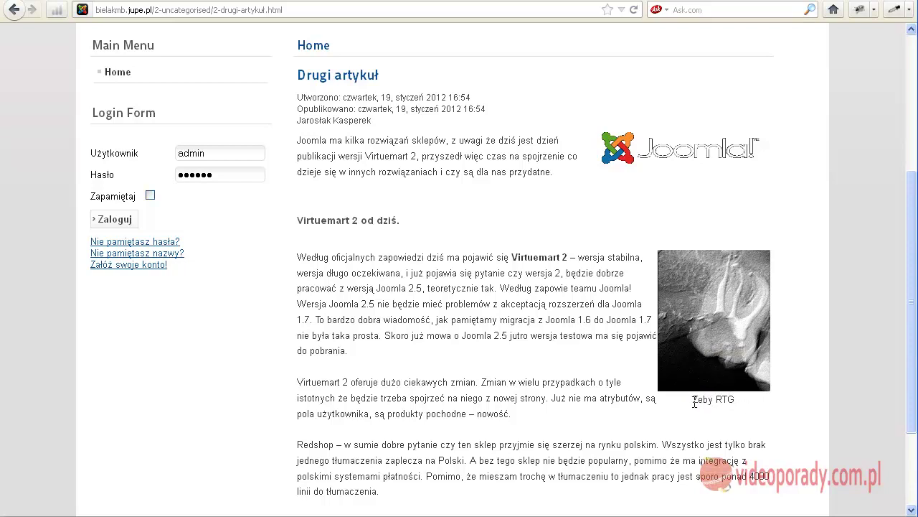
pyautogui.moveTo(693, 401); pyautogui.dragTo(732, 392)
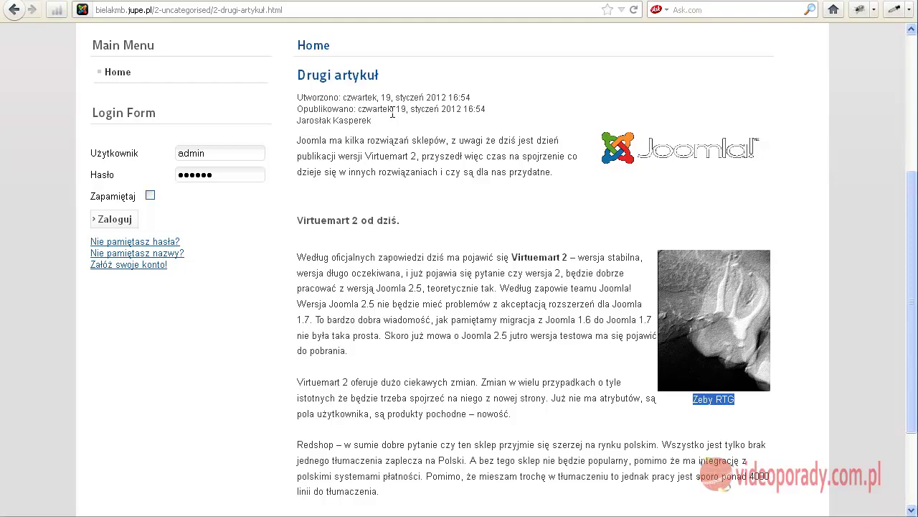
# Step: Return to editing Drugi artykuł and upload the KANAŁY PO REWIZJI X-ray from the pliki joomla folder to the root image directory
pyautogui.click(220, 3)
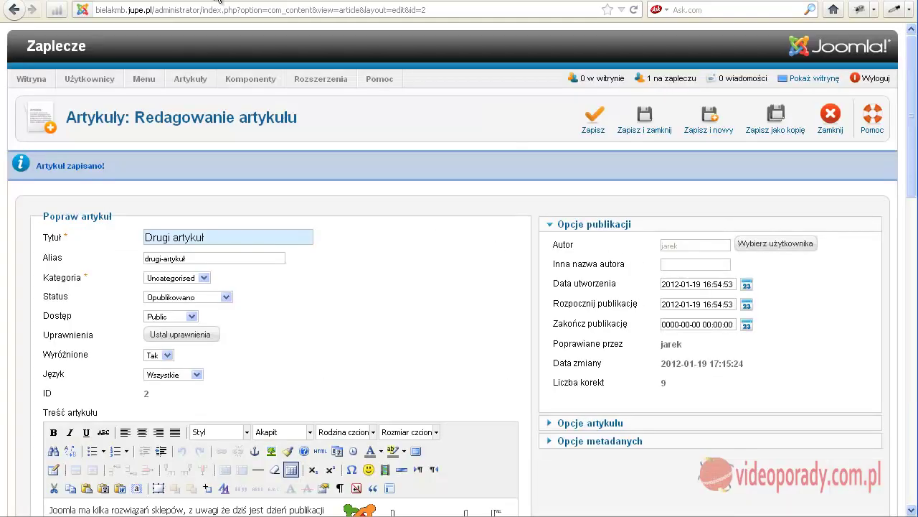
pyautogui.scroll(-10, 372, 282)
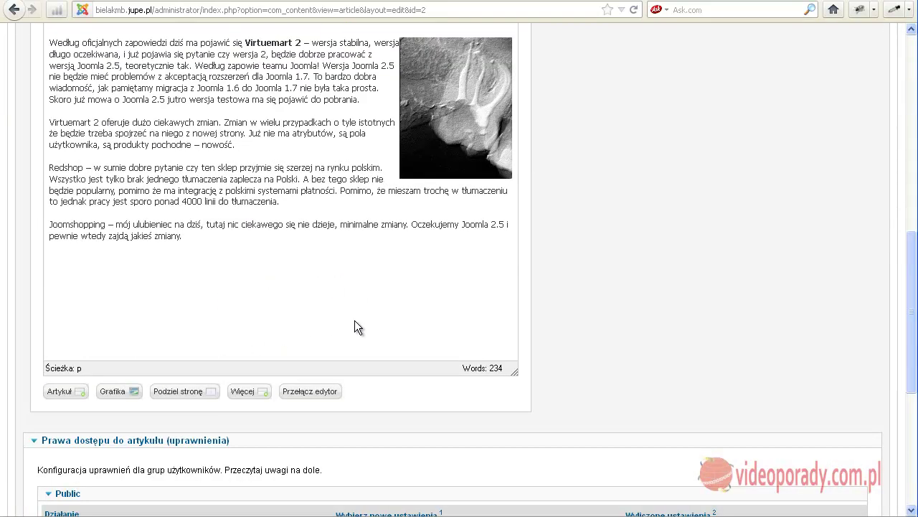
pyautogui.click(127, 390)
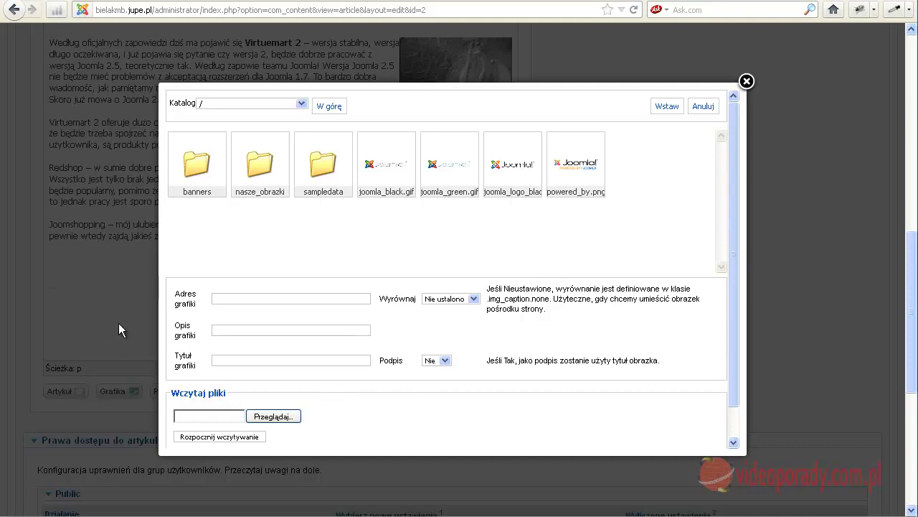
pyautogui.click(277, 417)
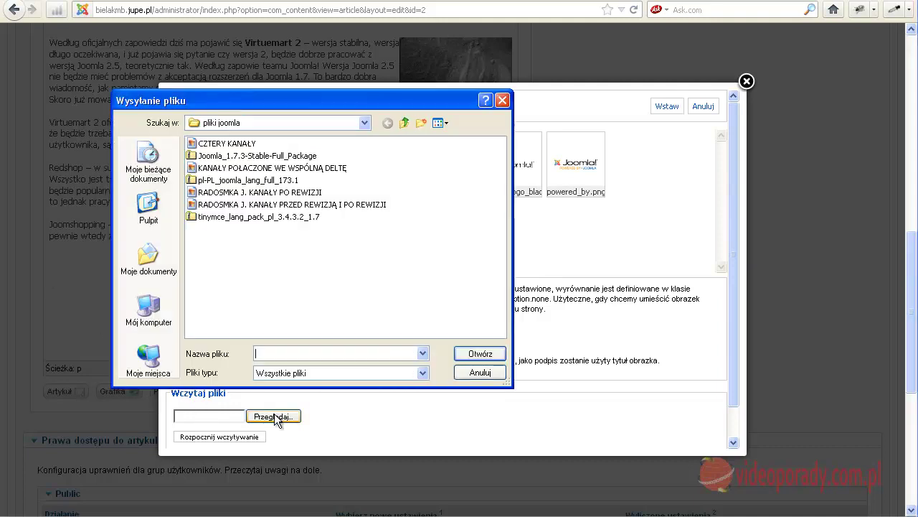
pyautogui.click(246, 194)
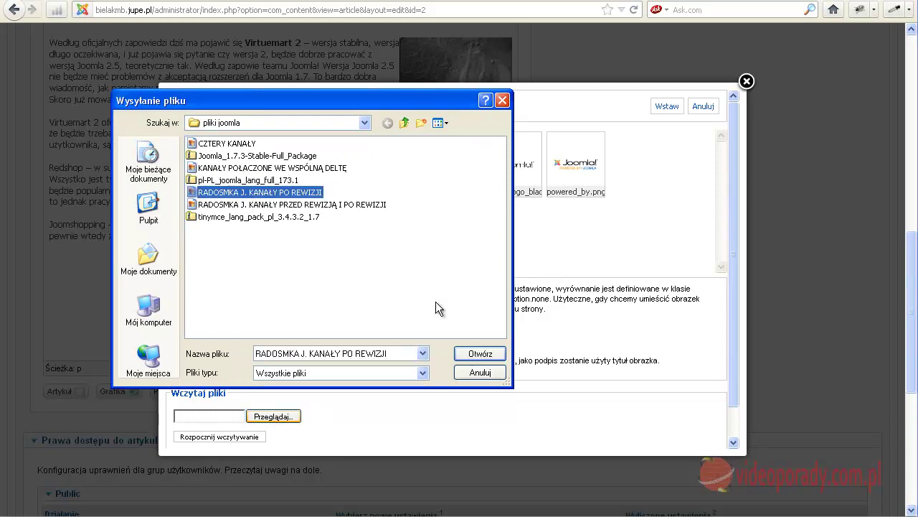
pyautogui.click(480, 353)
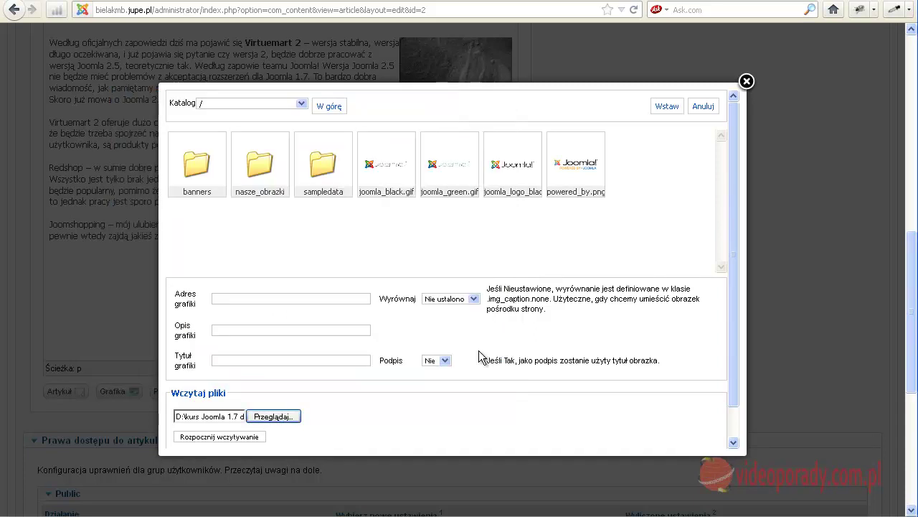
pyautogui.click(231, 438)
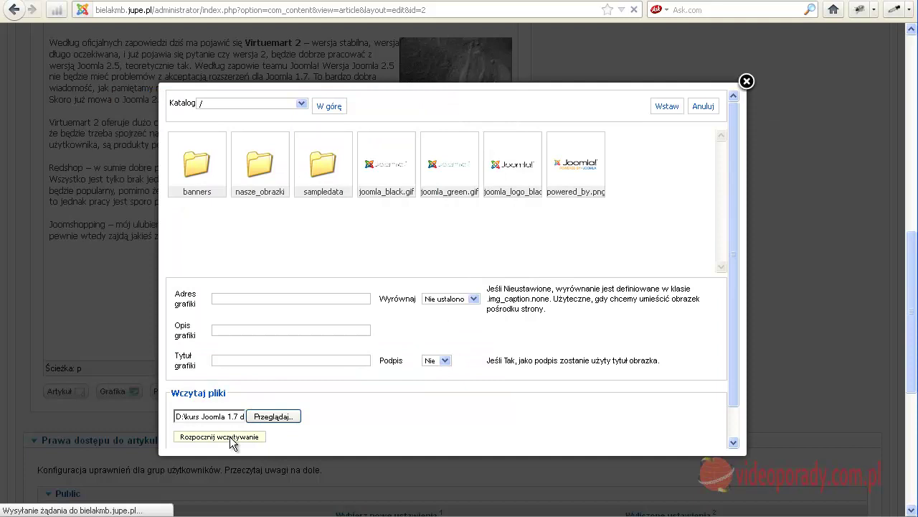
pyautogui.click(213, 184)
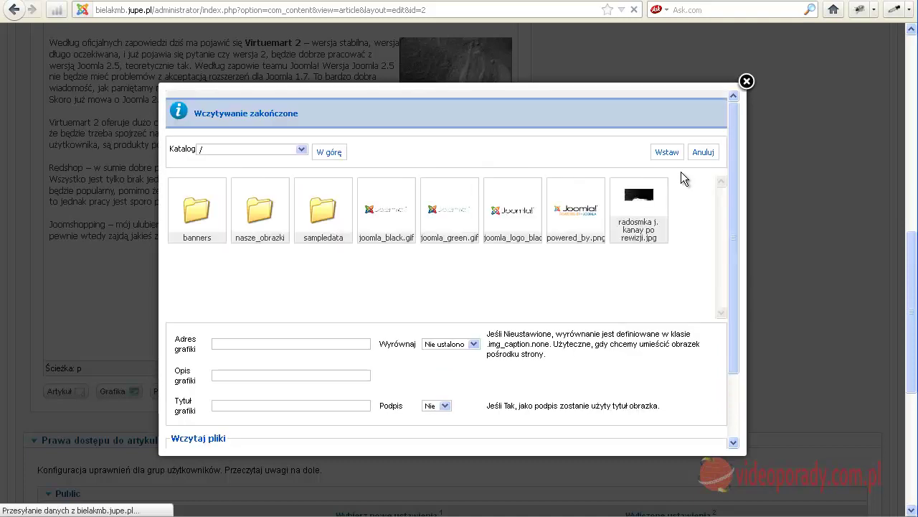
# Step: Insert the newly uploaded X-ray into the article with alignment left at Nie ustalono and no caption
pyautogui.click(642, 206)
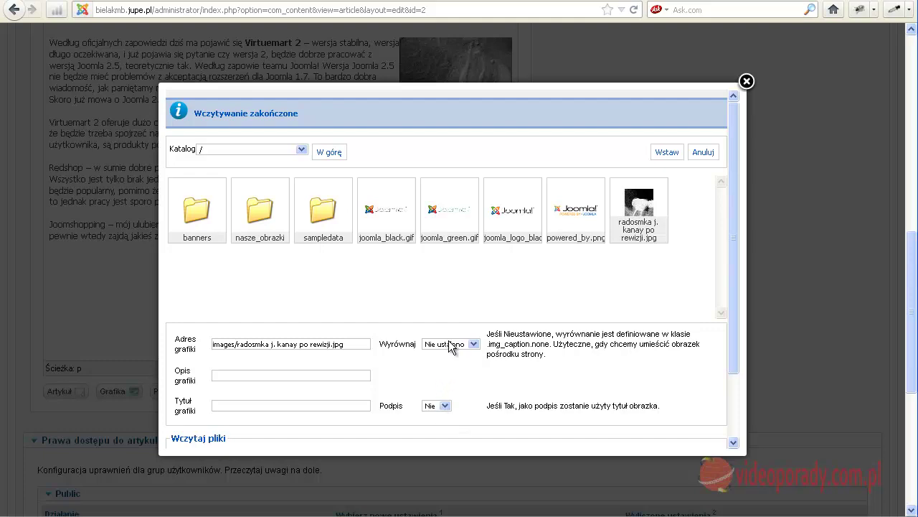
pyautogui.scroll(-2, 345, 368)
pyautogui.scroll(3, 343, 368)
pyautogui.click(672, 152)
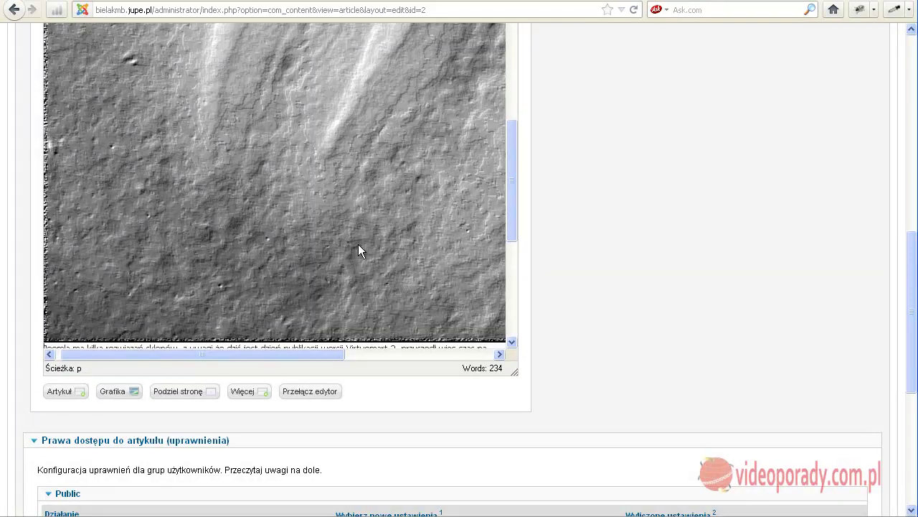
# Step: Try to shrink the oversized inserted X-ray from its corner and look over it in the article text
pyautogui.click(358, 244)
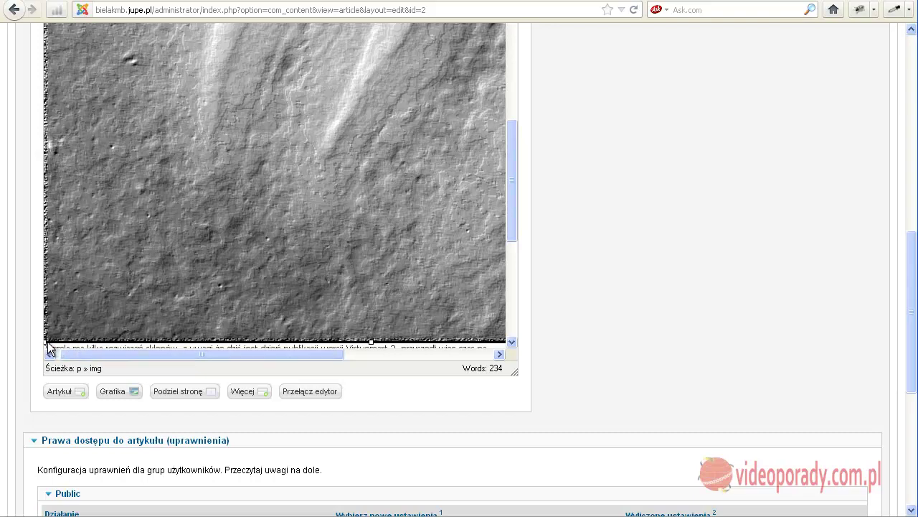
pyautogui.moveTo(45, 341); pyautogui.dragTo(401, 109)
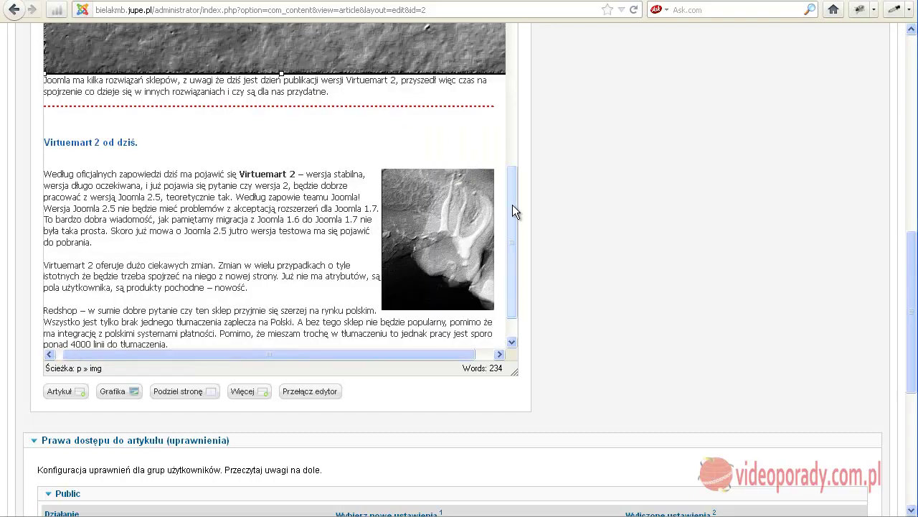
pyautogui.moveTo(512, 204); pyautogui.dragTo(513, 88)
pyautogui.scroll(1, 513, 89)
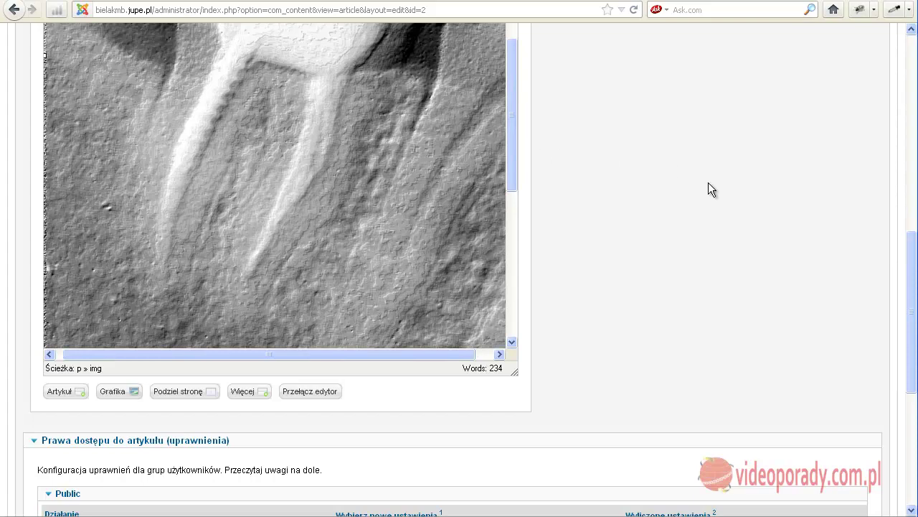
# Step: Close Drugi artykuł without saving the changes
pyautogui.scroll(10, 713, 215)
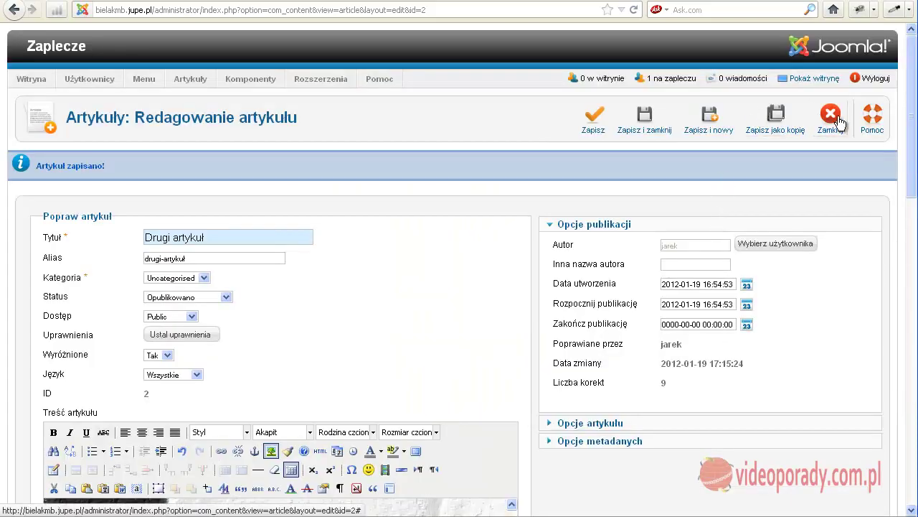
pyautogui.click(836, 122)
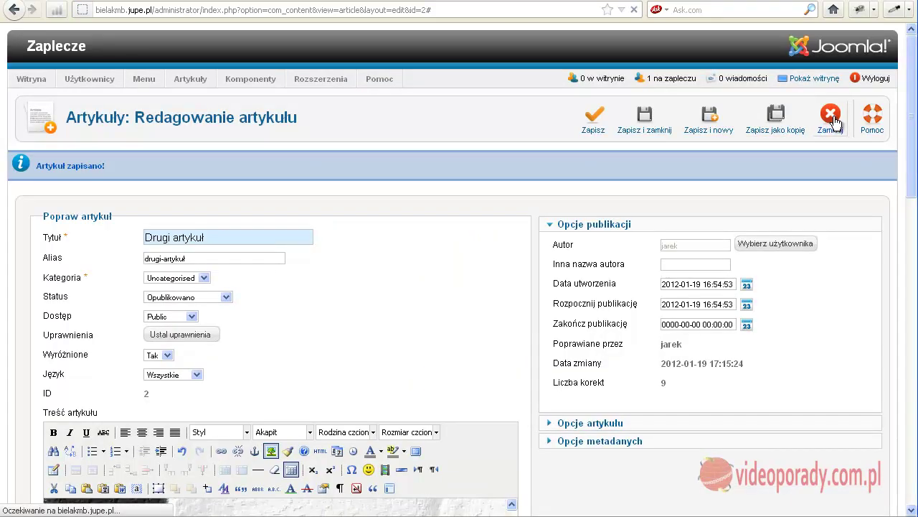